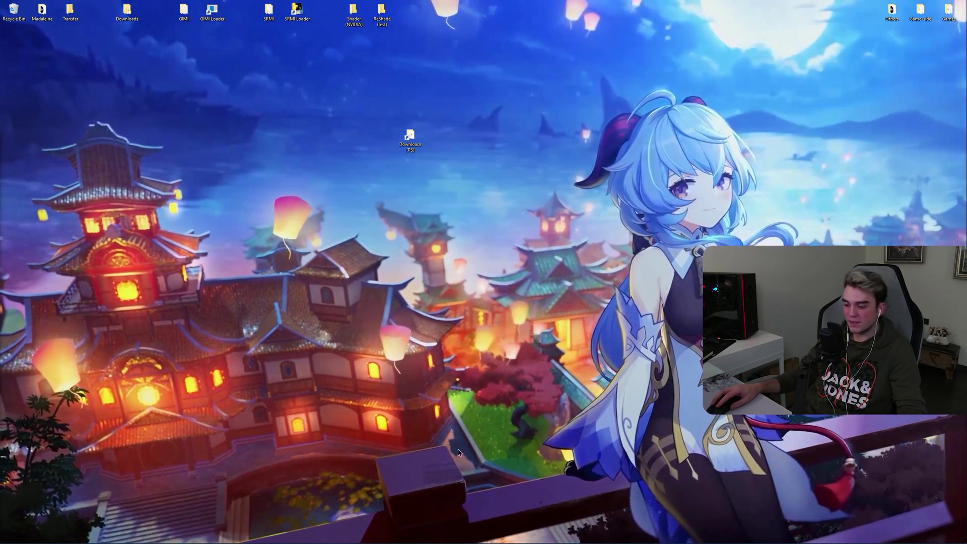
Step: Bring up the LunarCore Configs GitLab repository page in Opera
mouse_move(446, 537)
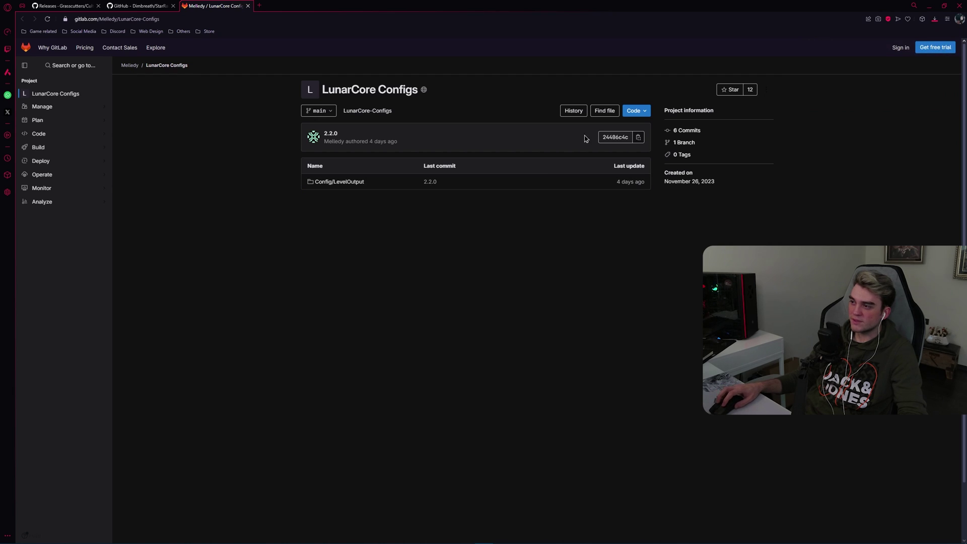
Step: Download the LunarCore Configs repository as LunarCore-Configs-main.zip and check it in the downloads list
left_click(642, 116)
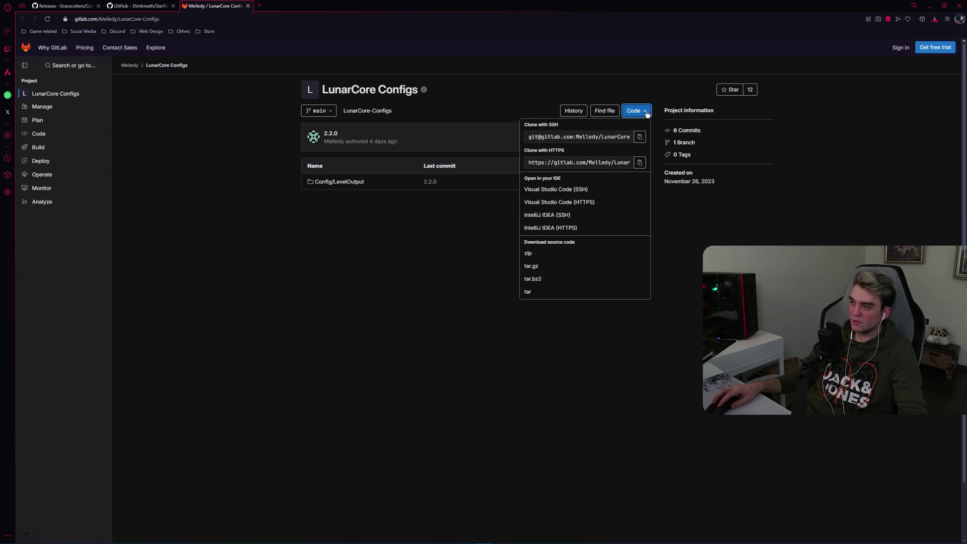
left_click(542, 254)
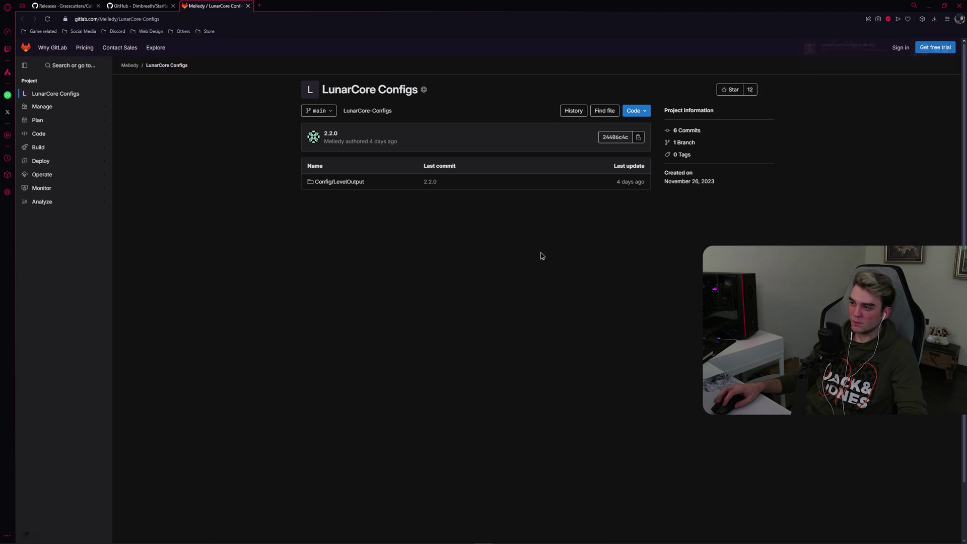
left_click(935, 19)
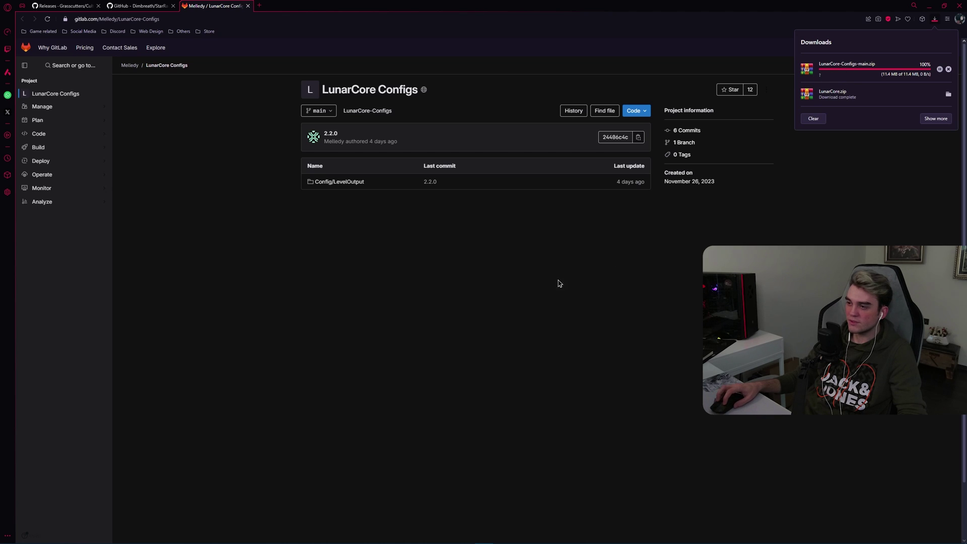
left_click(471, 263)
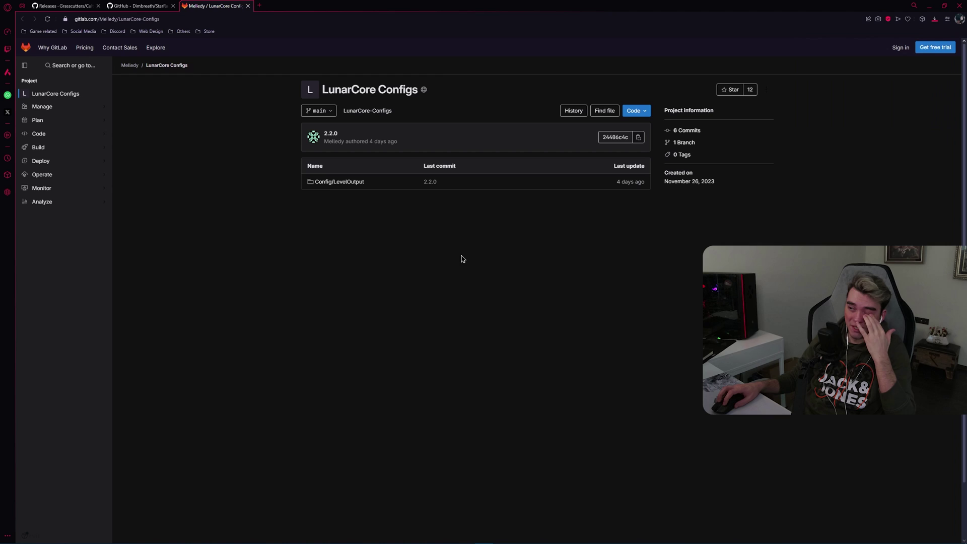
Step: Close the GitLab page, download StarRailData as a ZIP, and close its page
left_click(249, 6)
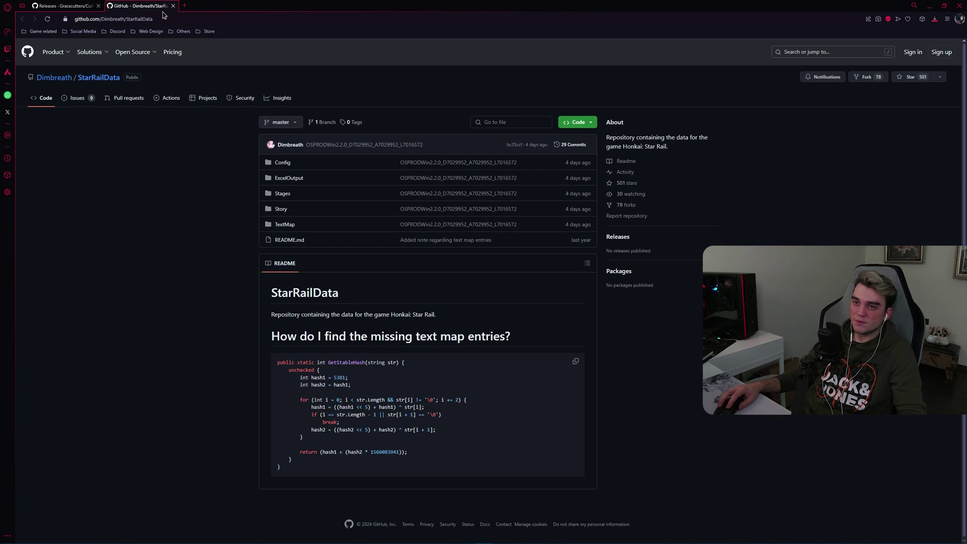
left_click(583, 126)
left_click(481, 228)
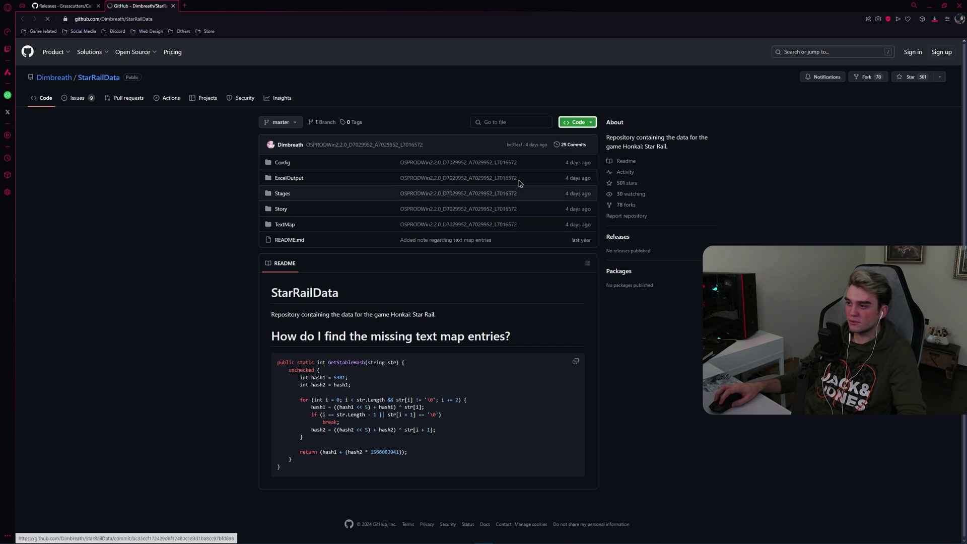
left_click(172, 6)
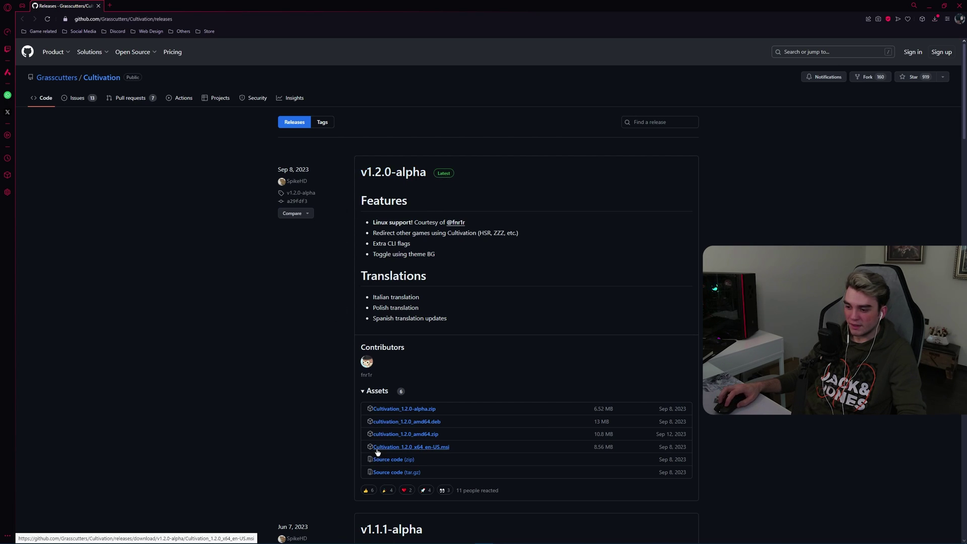
Step: Download the Cultivation_1.2.0_x64_en-US.msi installer and launch it
left_click(446, 450)
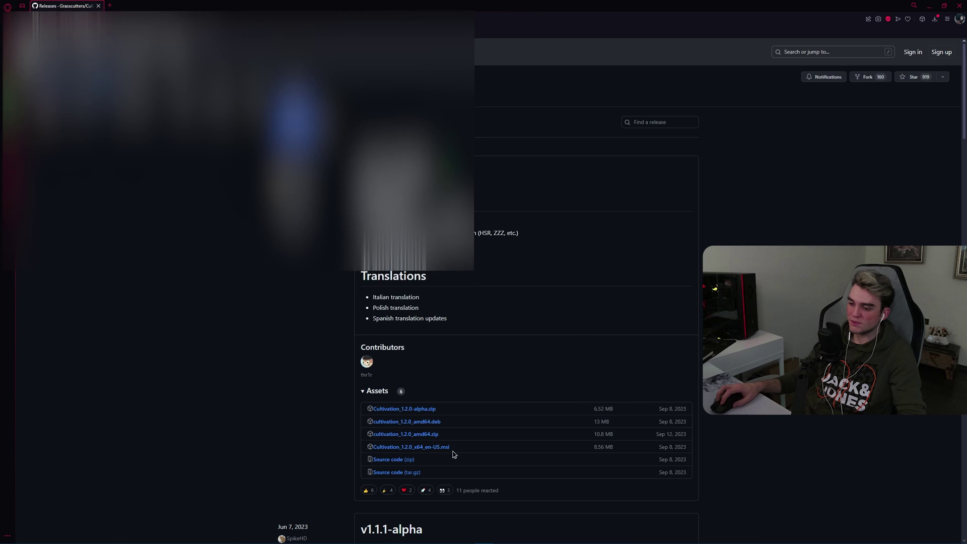
key("Return")
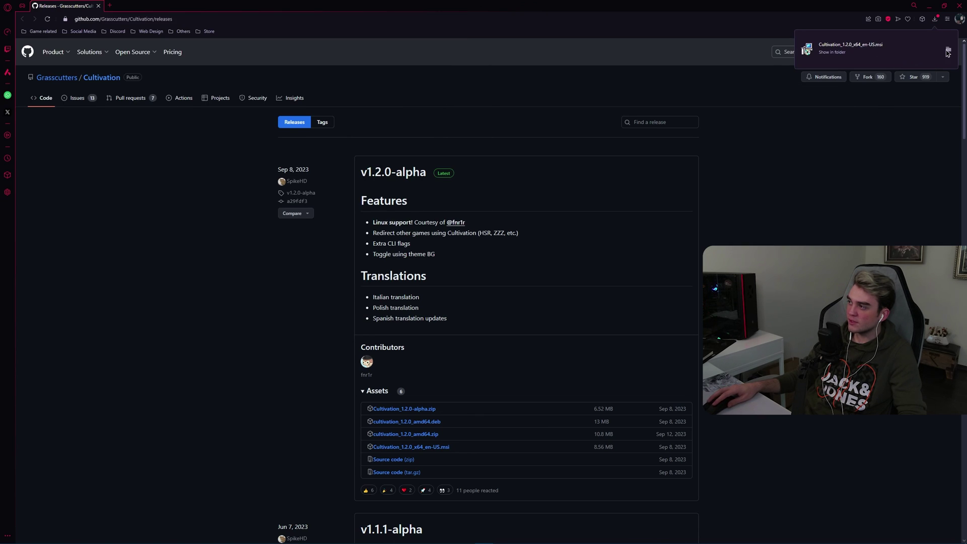
left_click(948, 53)
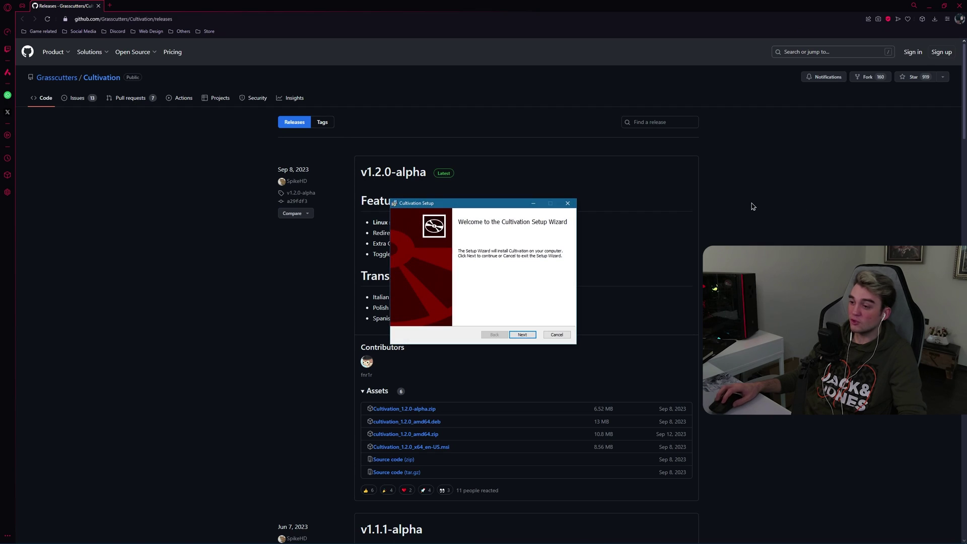
Step: Install Cultivation without closing running applications, and decline the system restart
left_click(521, 335)
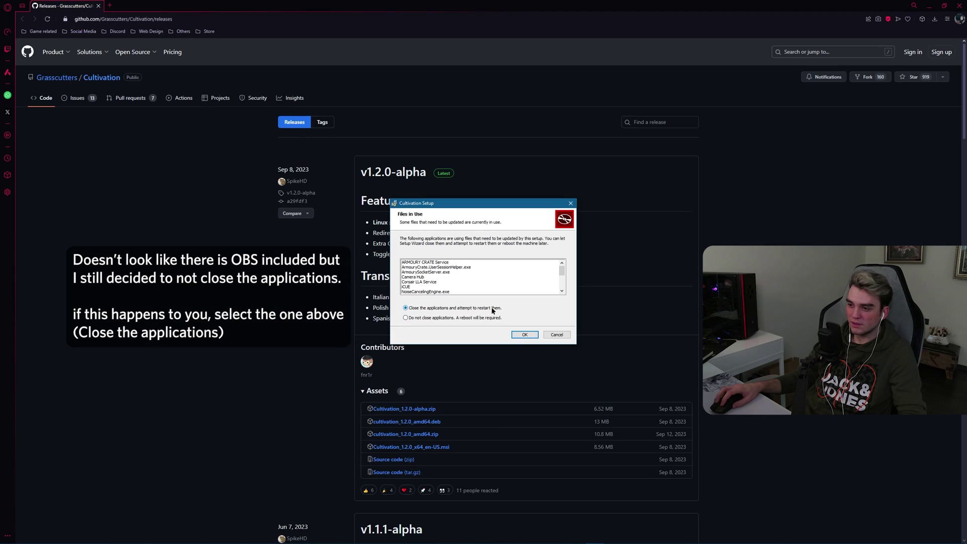
left_click(414, 318)
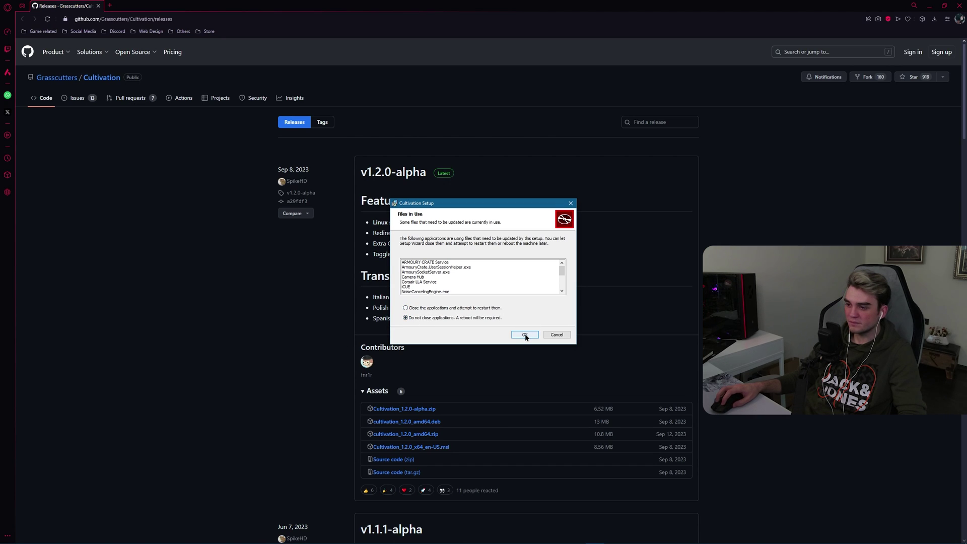
left_click(525, 333)
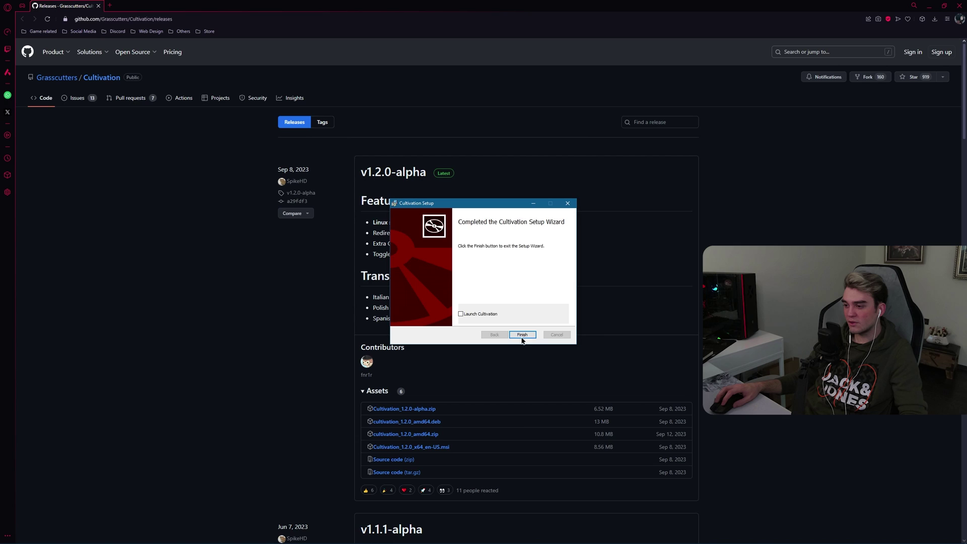
left_click(523, 335)
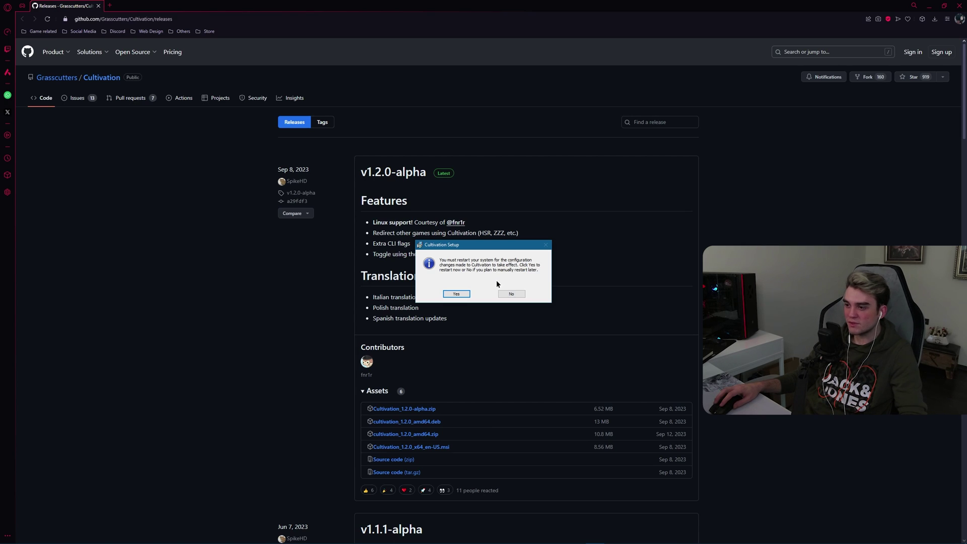
left_click(512, 294)
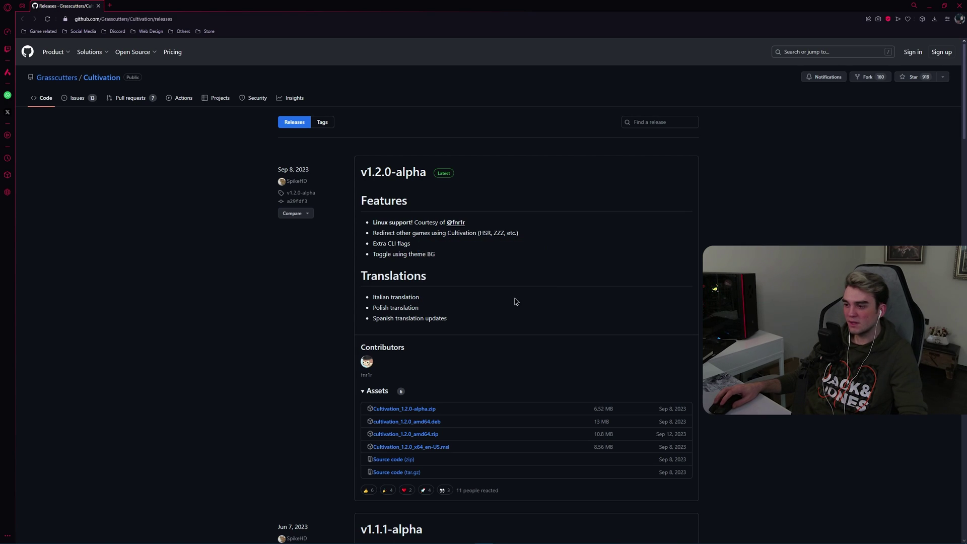
Step: Close the browser and open the Private Server downloads folder from the desktop shortcut
left_click(99, 6)
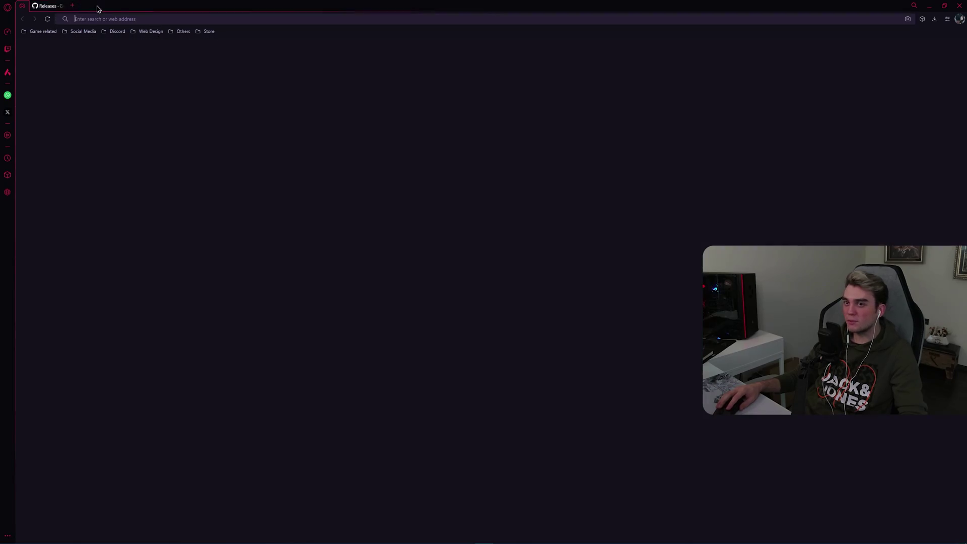
key("super+d")
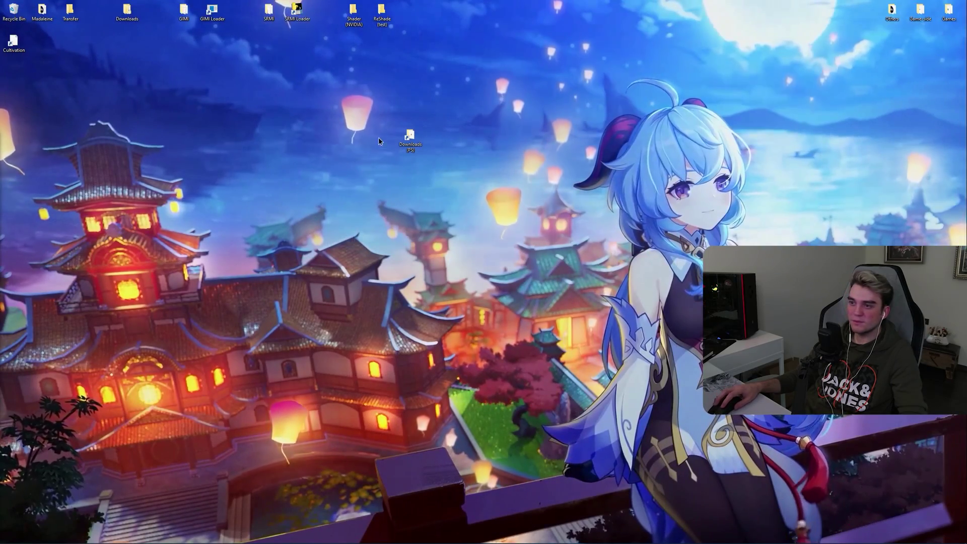
double_click(408, 137)
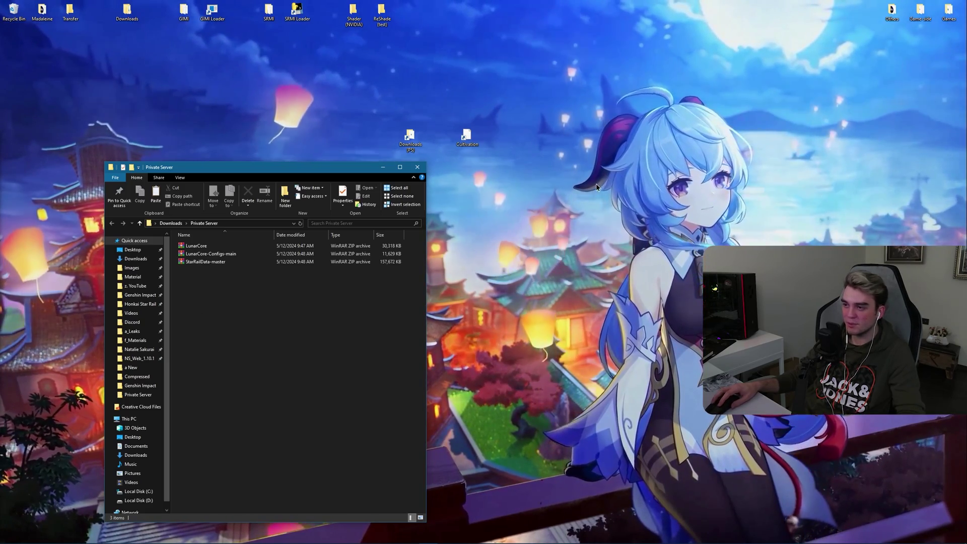
Step: Create a desktop folder named 'Server folder', open it, and place it beside Private Server
right_click(548, 187)
mouse_move(573, 276)
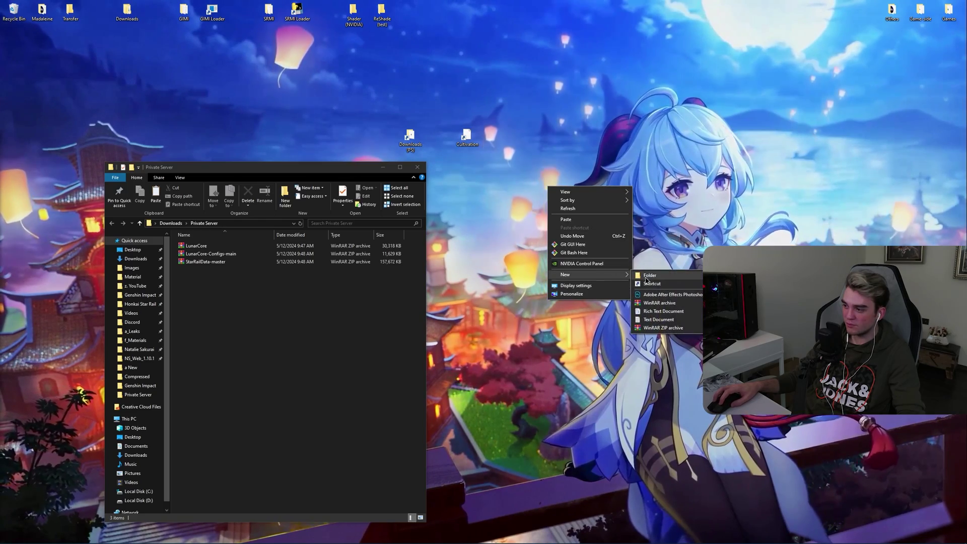
left_click(663, 273)
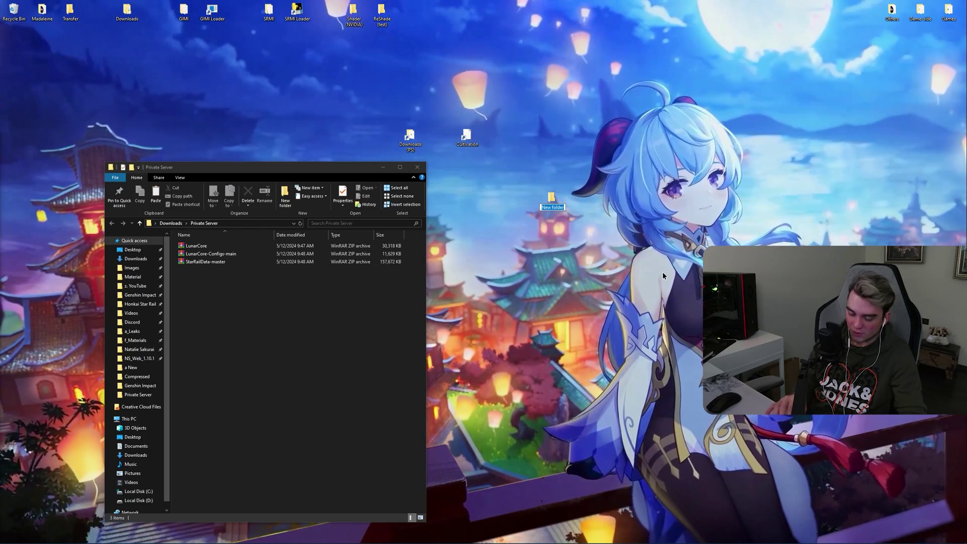
type("S")
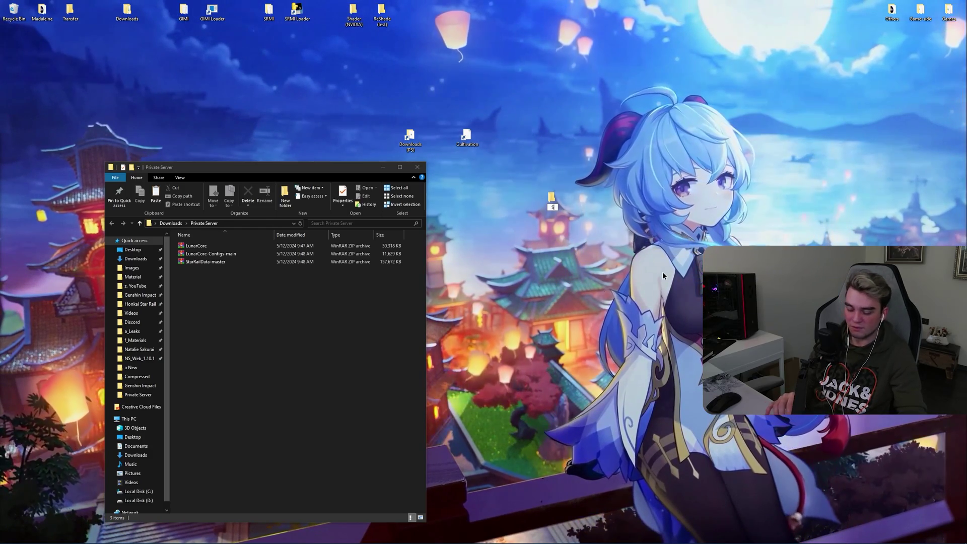
type("erver folder")
key("Return")
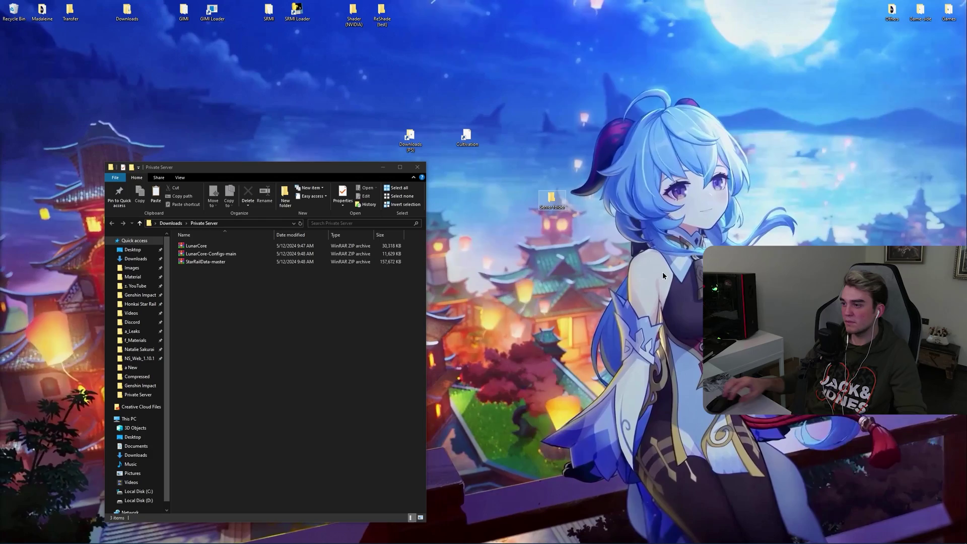
key("Return")
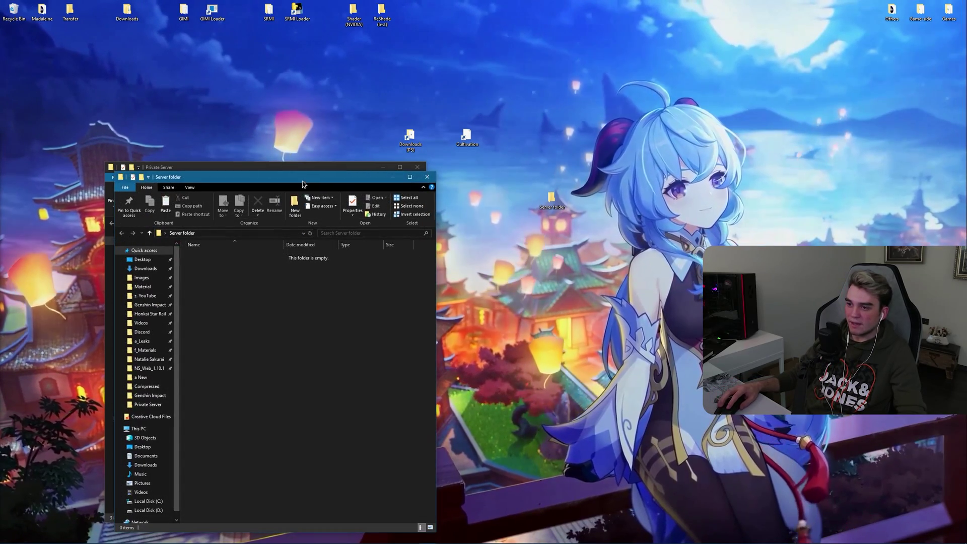
left_click_drag(251, 177, 590, 167)
Step: Create a subfolder named 'recources' inside Server folder
right_click(573, 297)
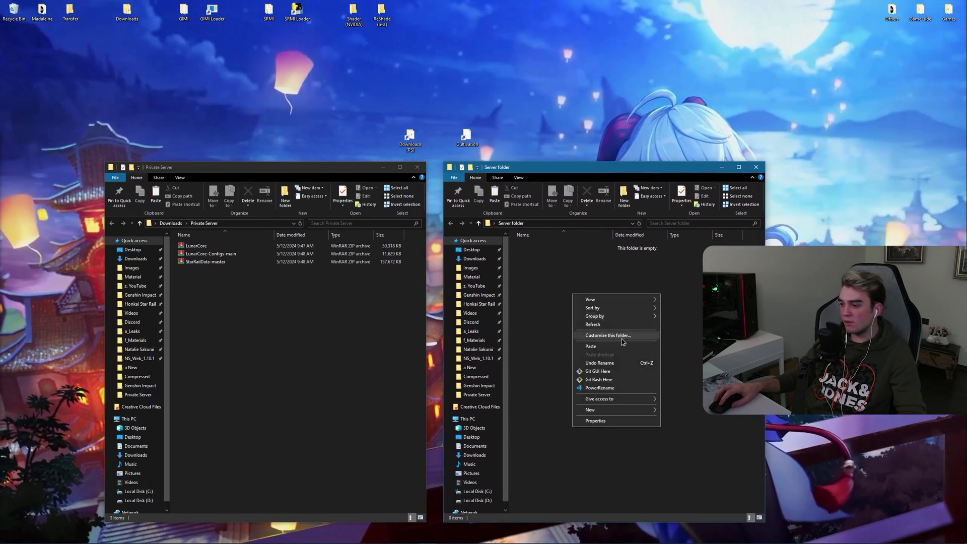
mouse_move(620, 406)
left_click(675, 411)
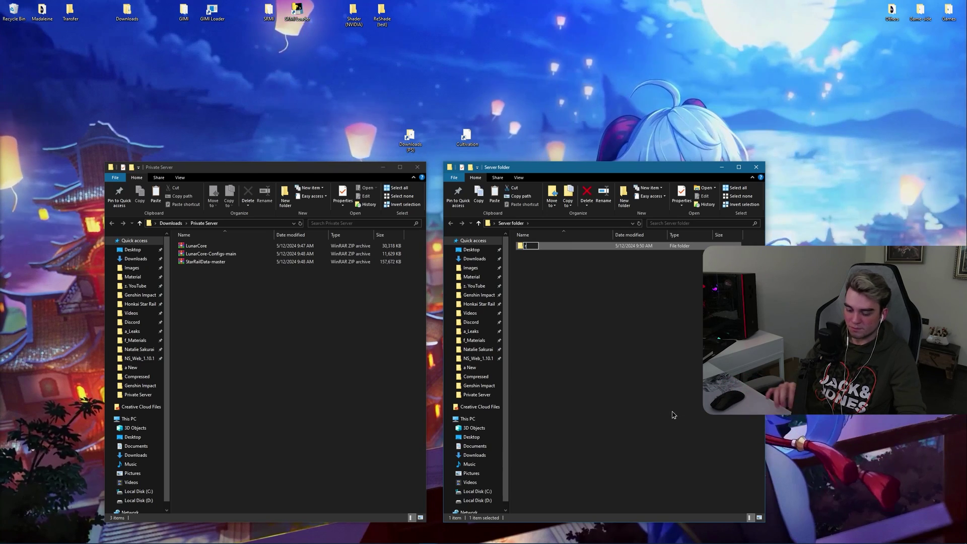
type("recources")
key("Return")
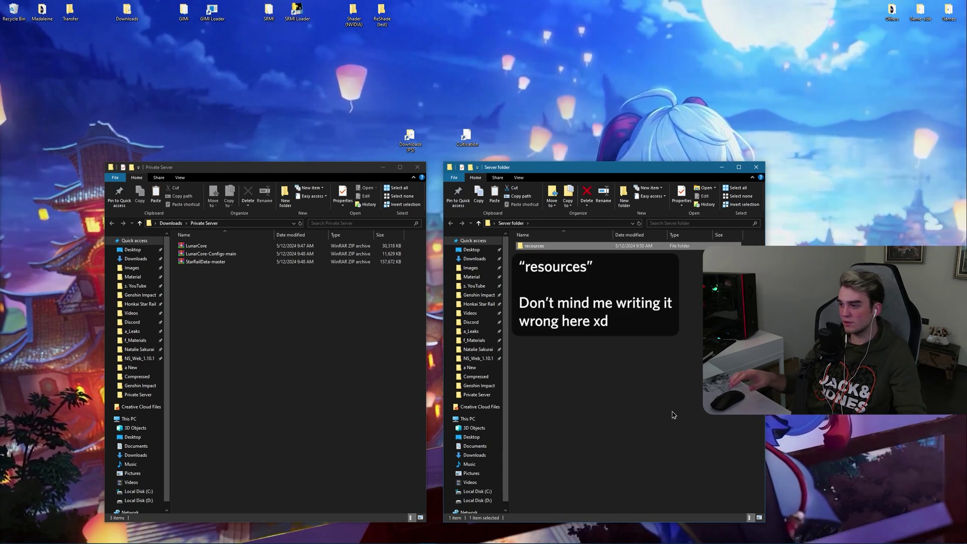
left_click(527, 260)
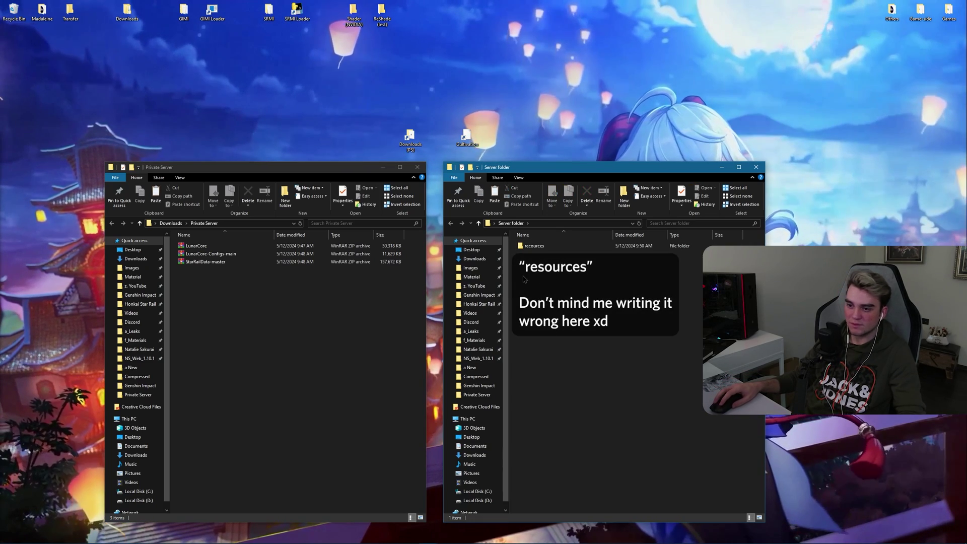
Step: Extract LunarCore.jar from LunarCore.zip into Server folder
double_click(207, 248)
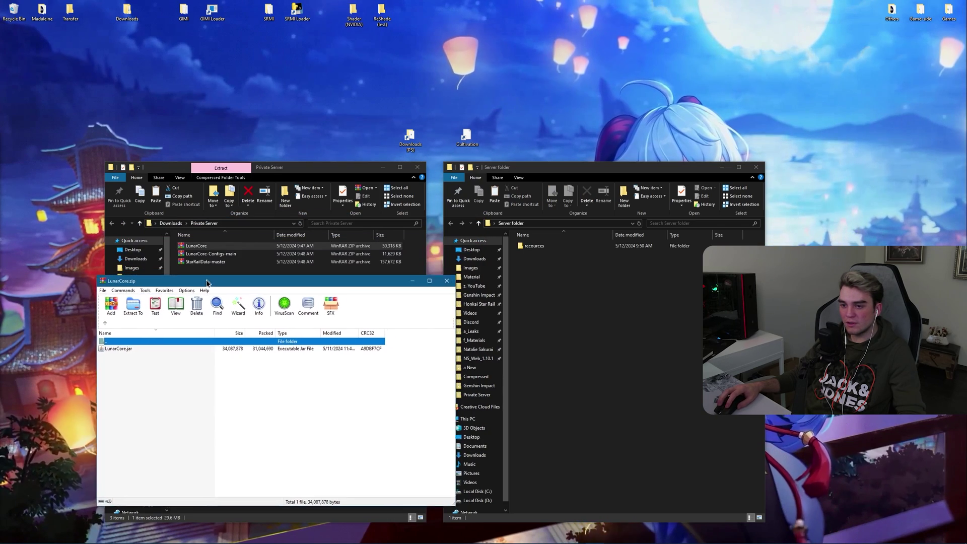
left_click_drag(115, 354, 428, 325)
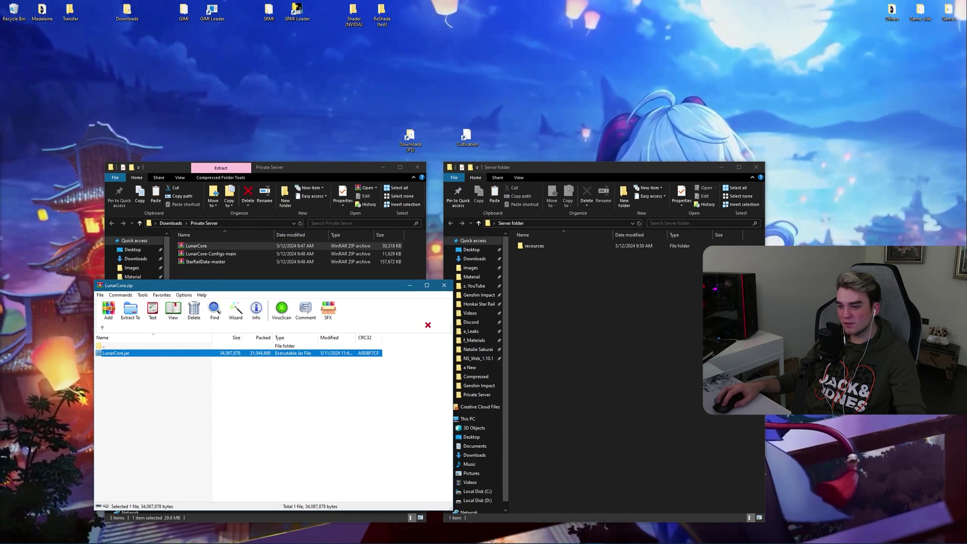
left_click_drag(566, 279, 563, 321)
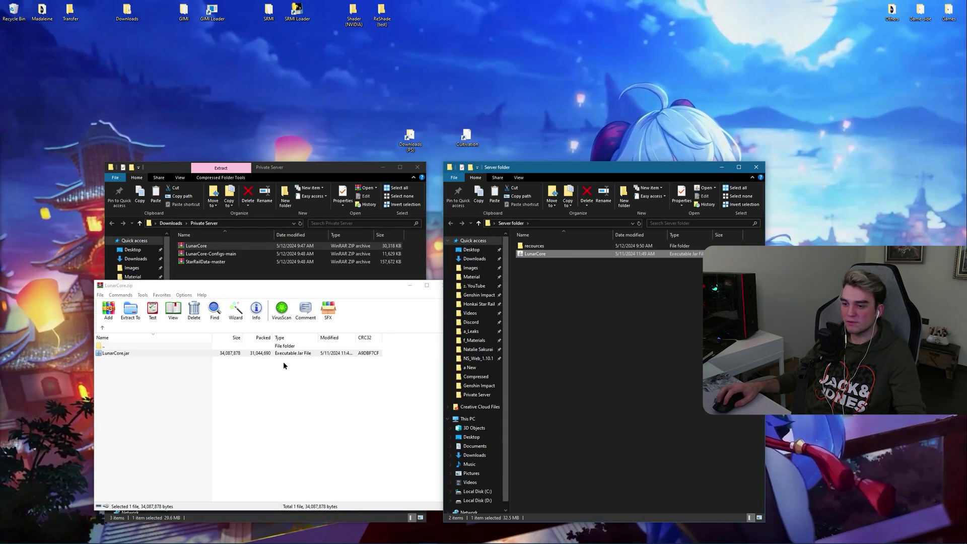
key("Escape")
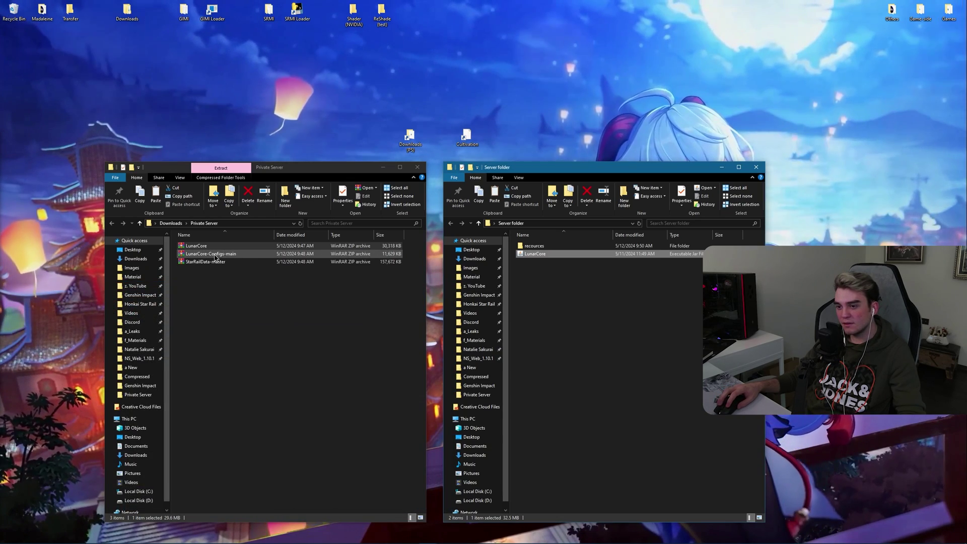
Step: Extract all StarRailData-master contents into the recources folder and open it
double_click(215, 255)
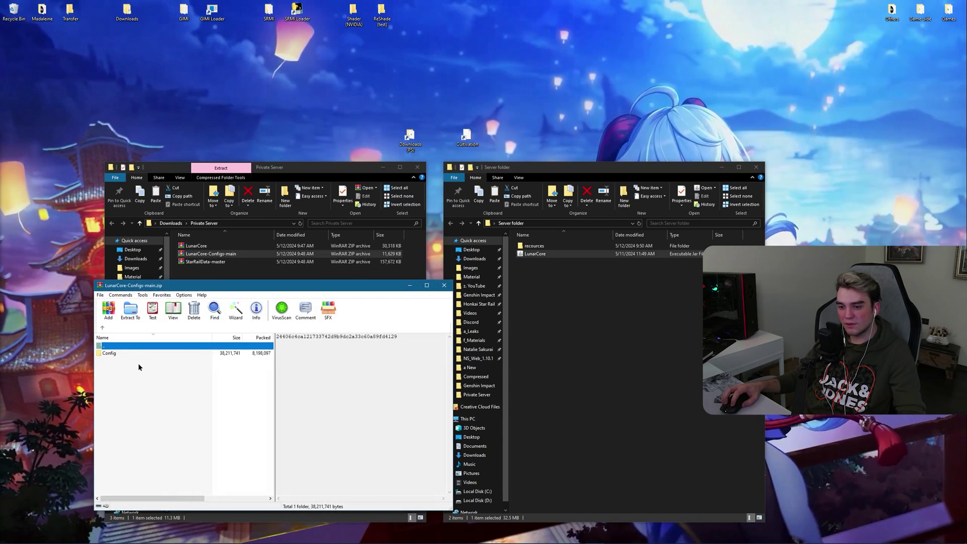
key("Escape")
left_click(212, 262)
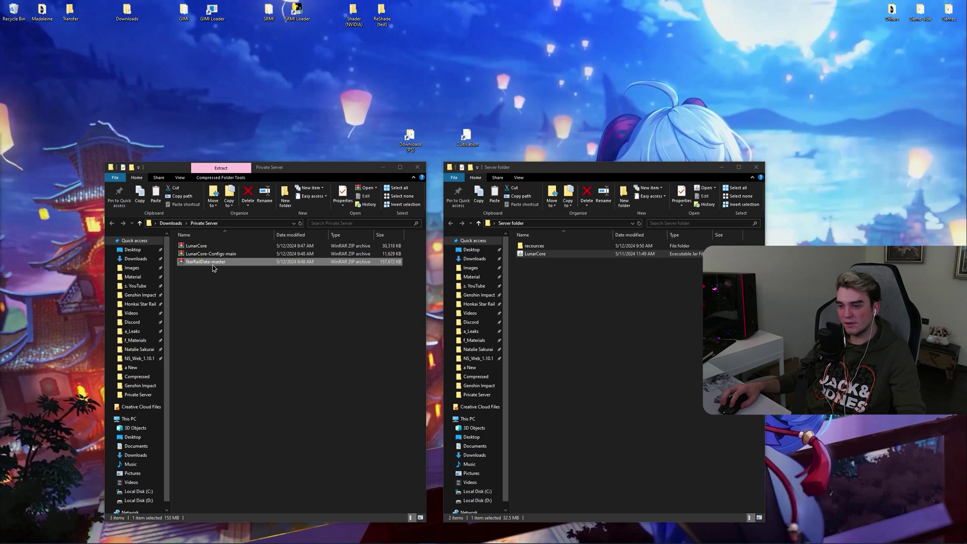
double_click(212, 263)
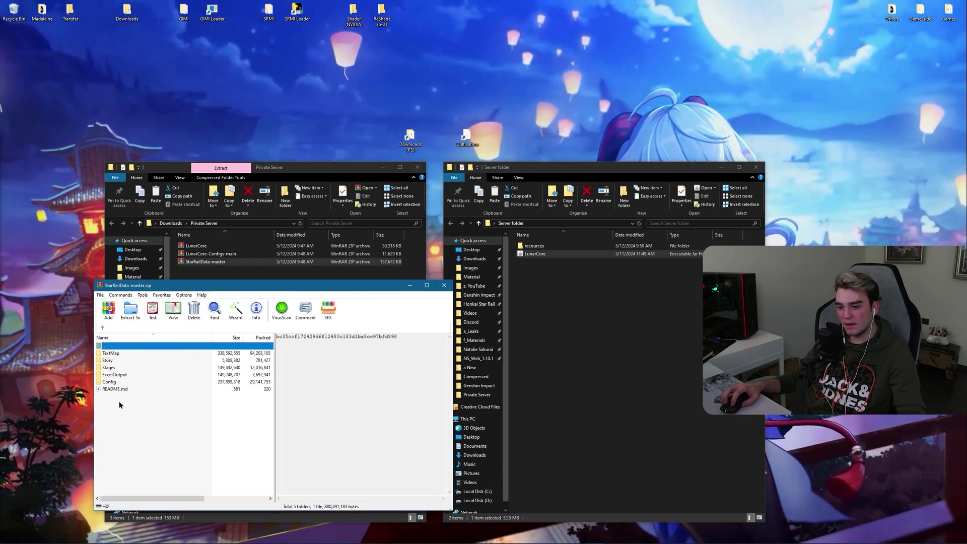
key("ctrl+a")
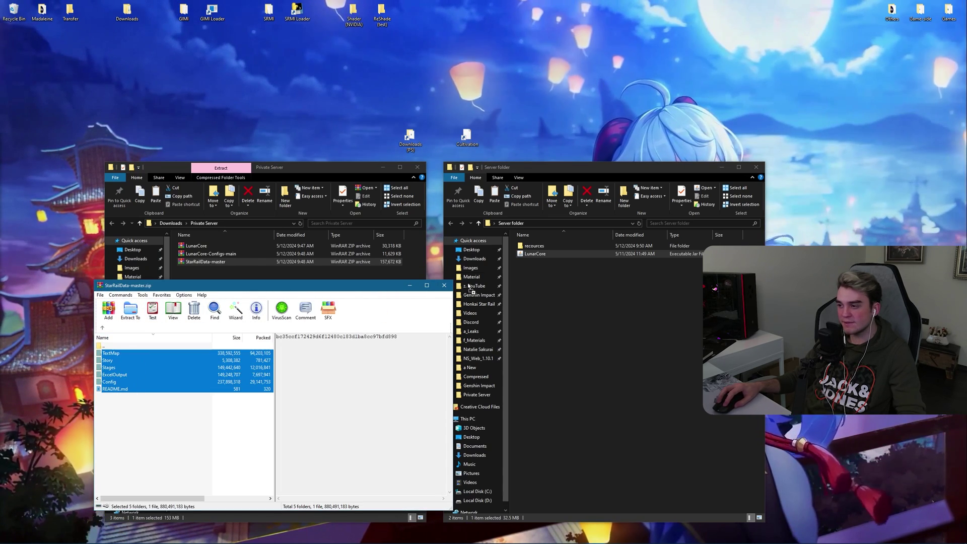
left_click_drag(468, 287, 538, 247)
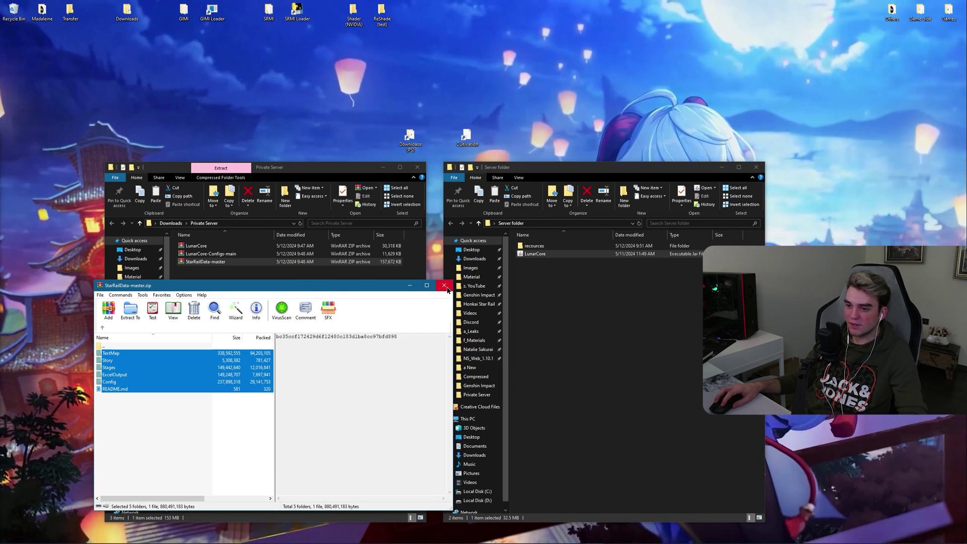
left_click(444, 286)
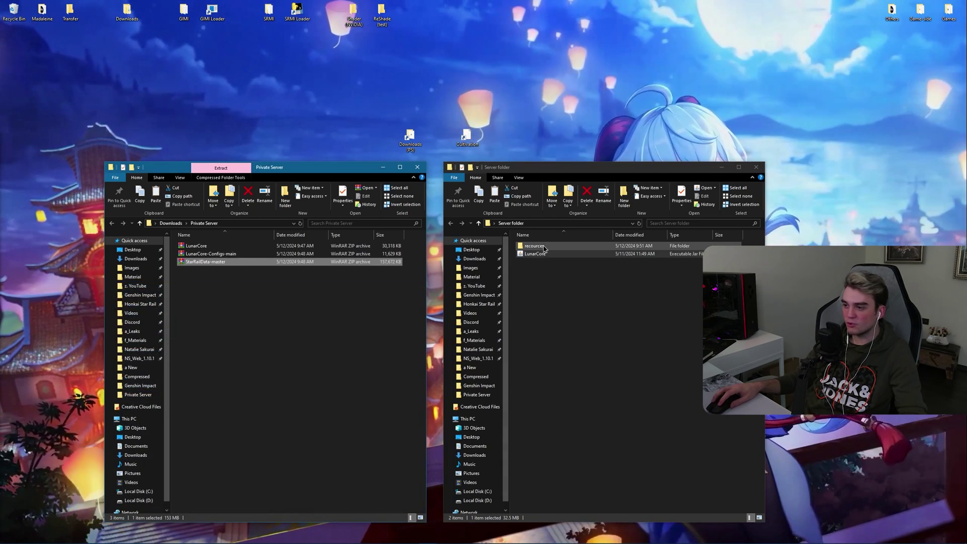
double_click(537, 246)
Step: Delete the LevelOutput folder from recources\Config, leaving LevelOutput_Baked
double_click(537, 247)
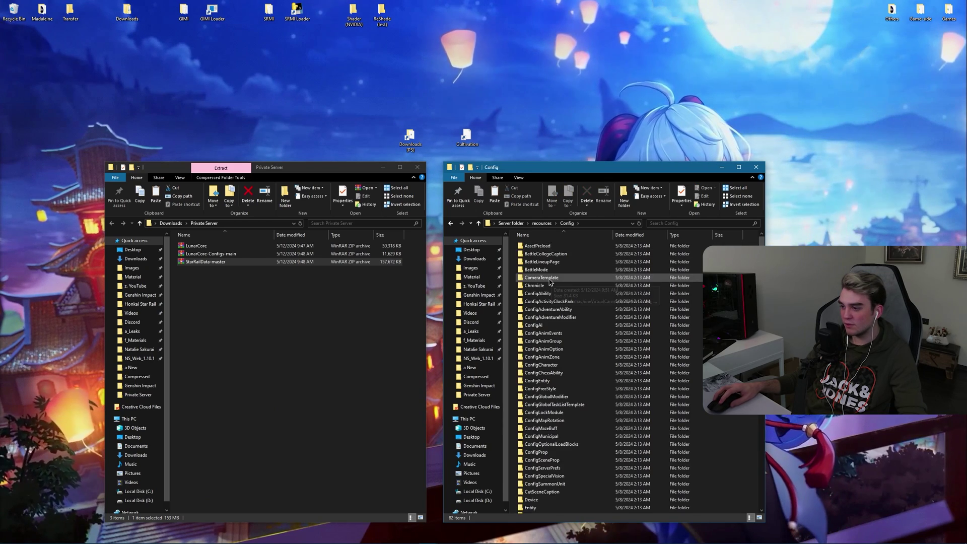
scroll(564, 413, "down", 5)
scroll(564, 403, "up", 1)
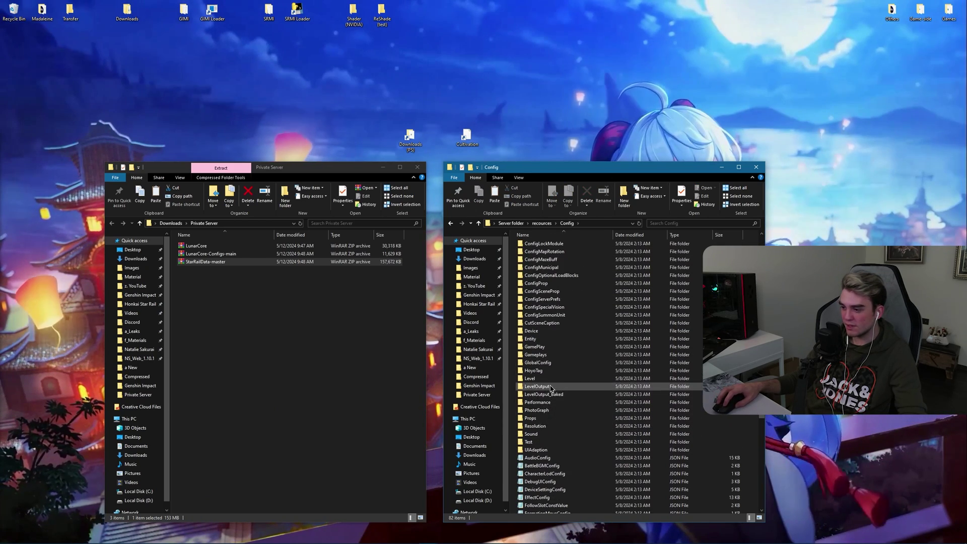
left_click(564, 387)
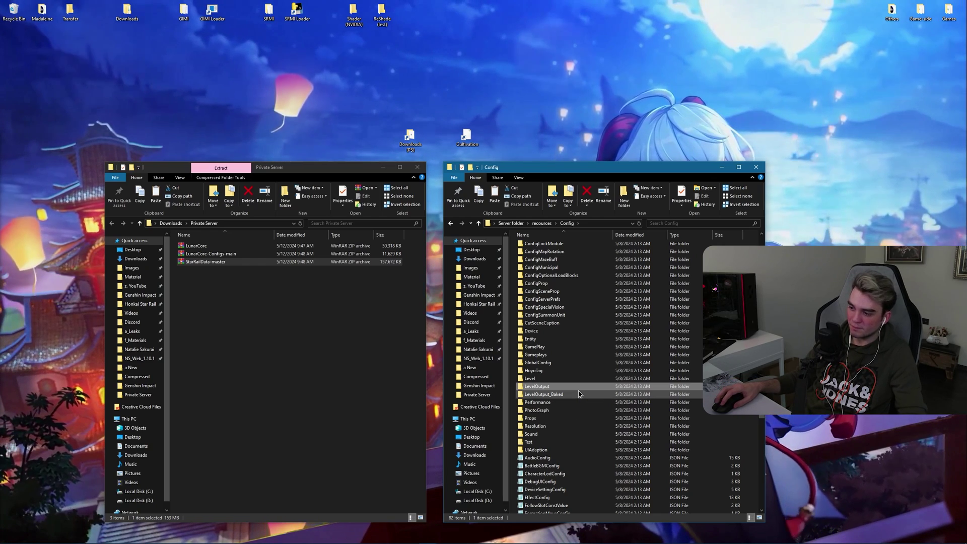
key("Delete")
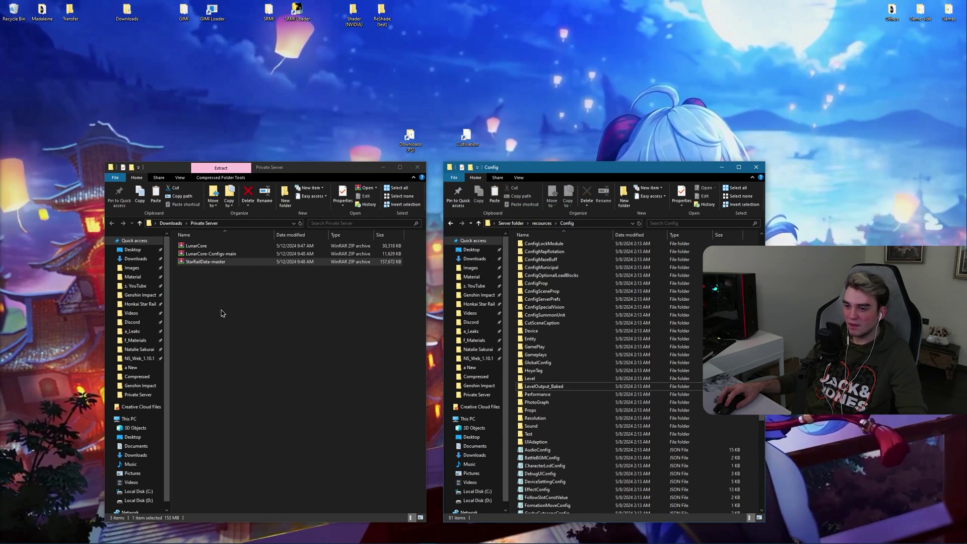
Step: Extract the Config folder from LunarCore-Configs-main.zip into recources, then close WinRAR
double_click(212, 254)
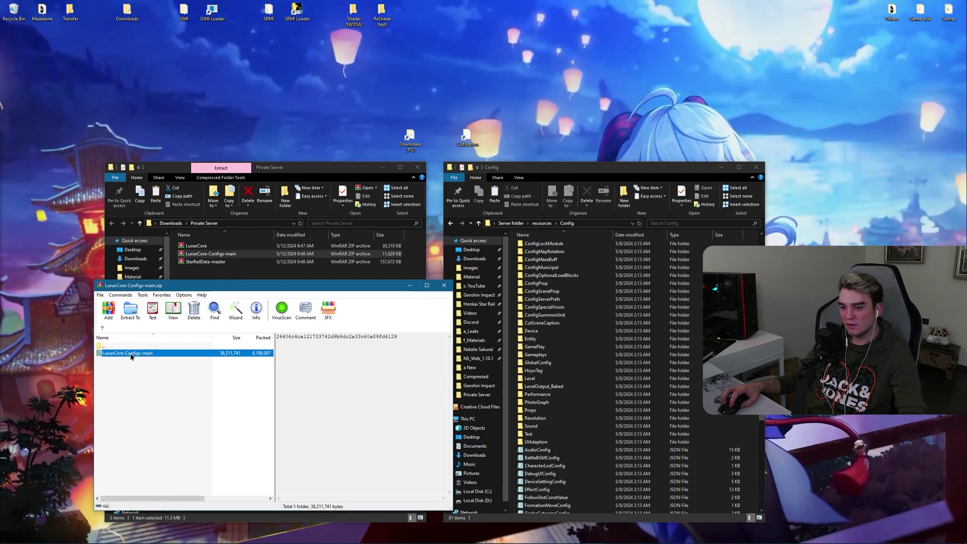
double_click(131, 354)
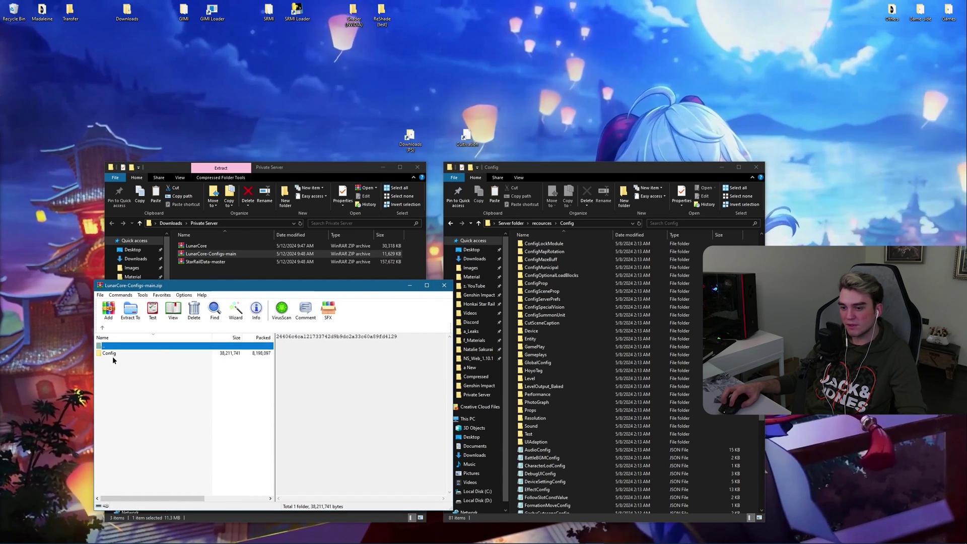
left_click(535, 223)
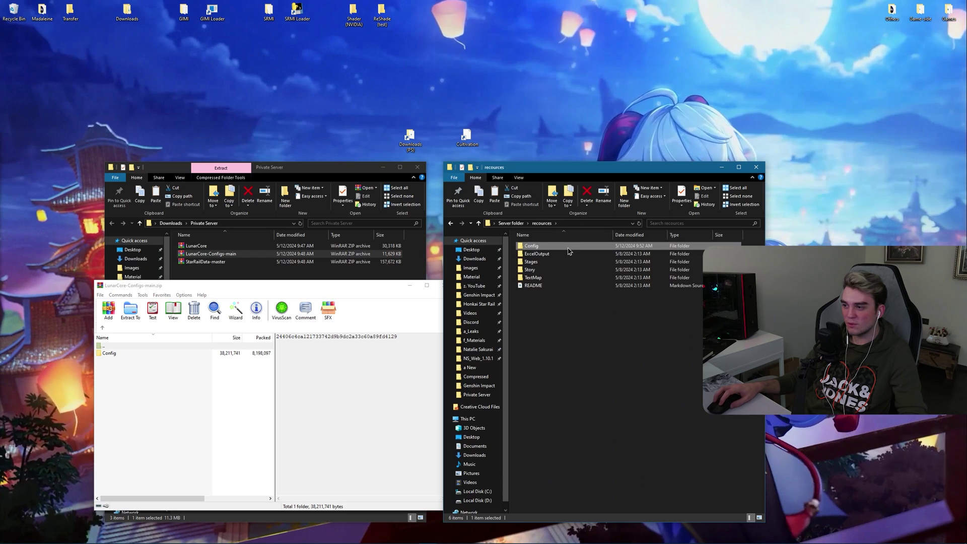
left_click(533, 302)
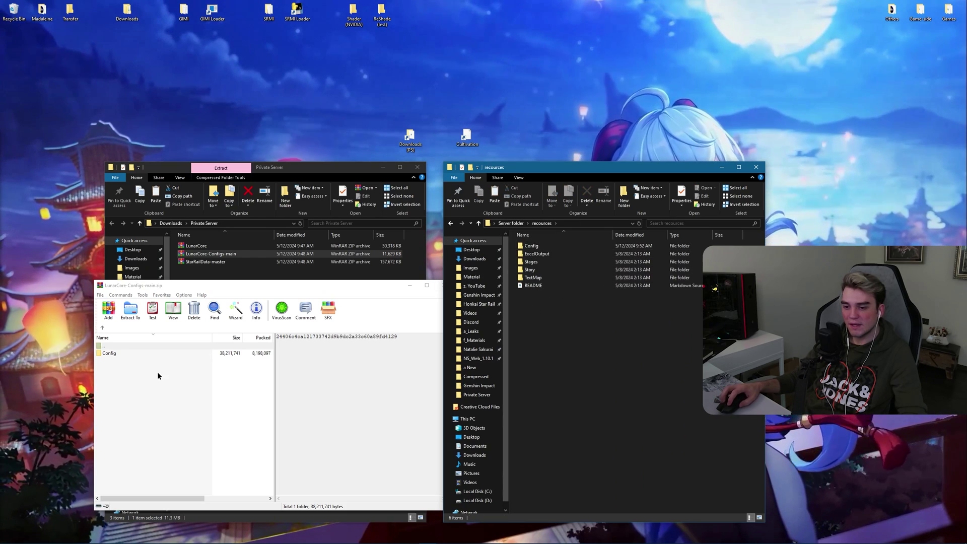
left_click_drag(107, 354, 622, 330)
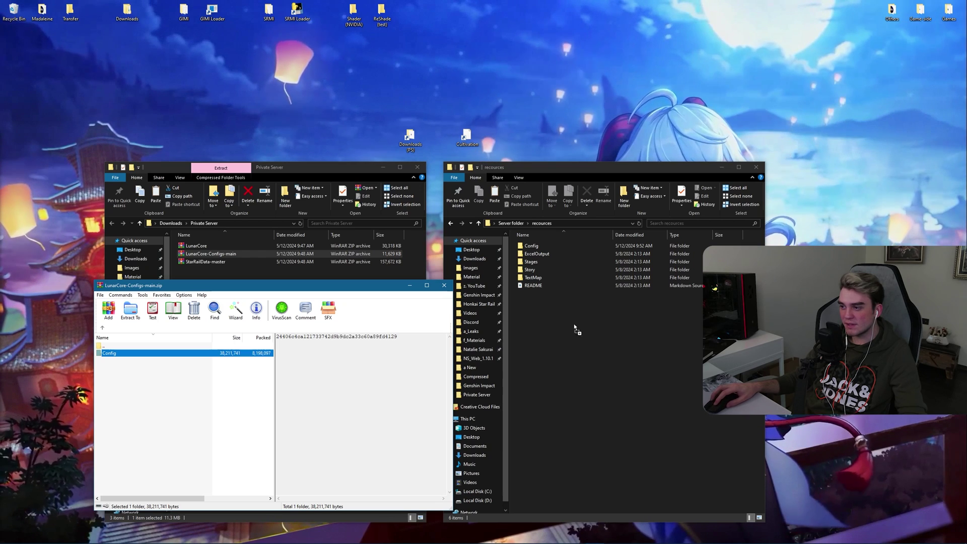
left_click_drag(545, 332, 562, 340)
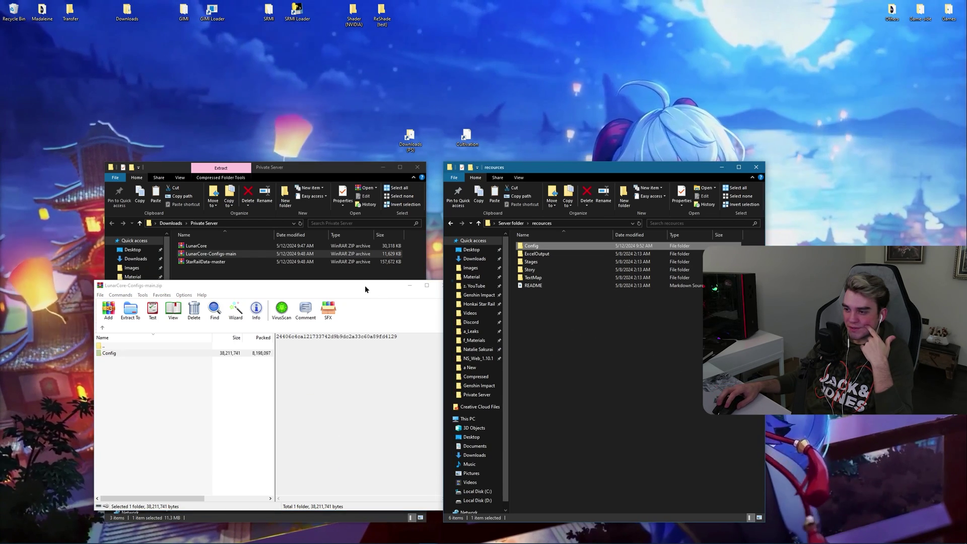
left_click(445, 287)
Step: Close the Private Server window and reposition and enlarge the recources window
left_click(417, 167)
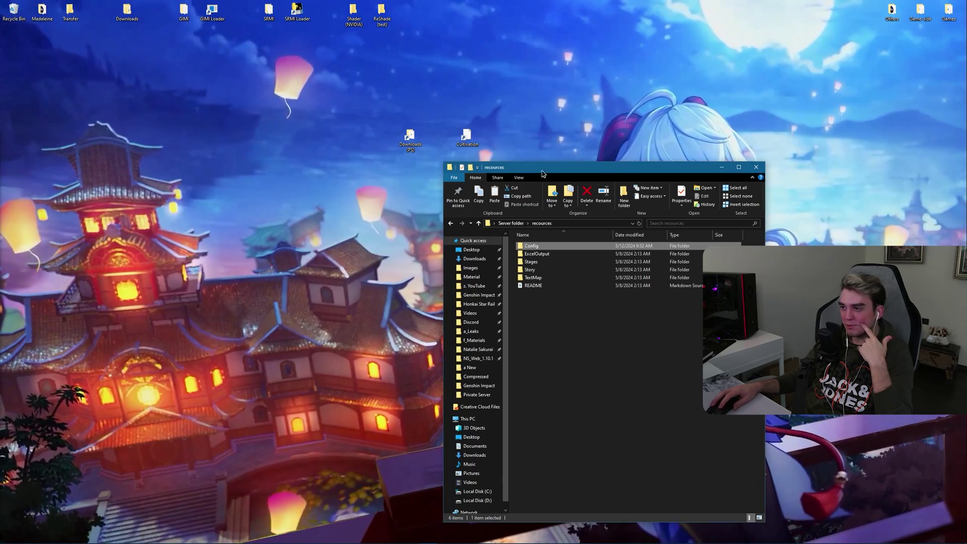
left_click_drag(548, 170, 400, 95)
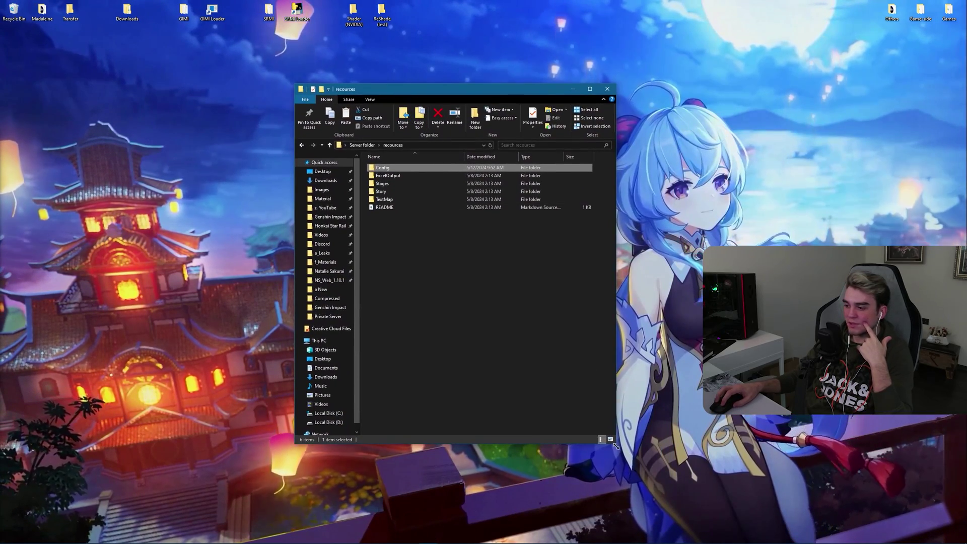
left_click_drag(615, 442, 766, 416)
left_click_drag(368, 89, 368, 121)
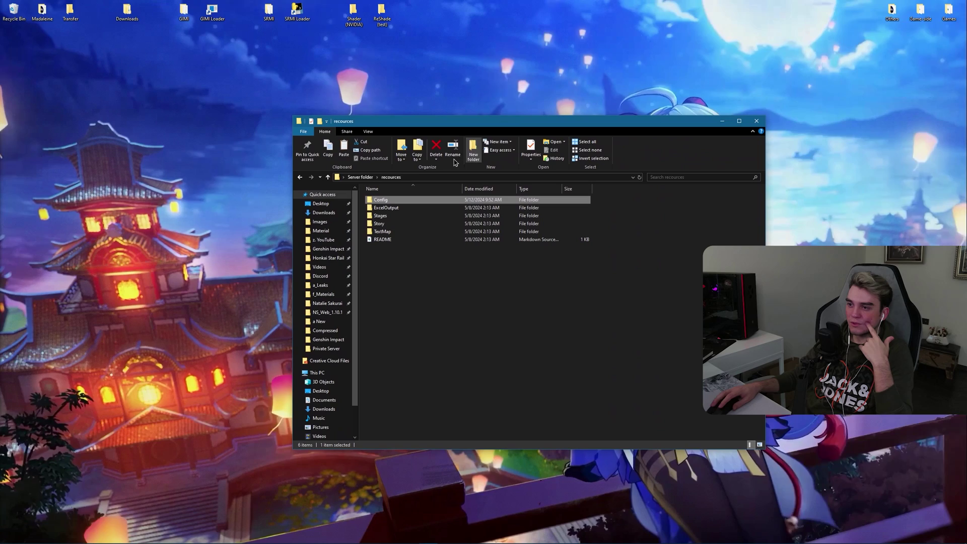
Step: Go up to Server folder and bring up its extended context menu for PowerShell
left_click(368, 177)
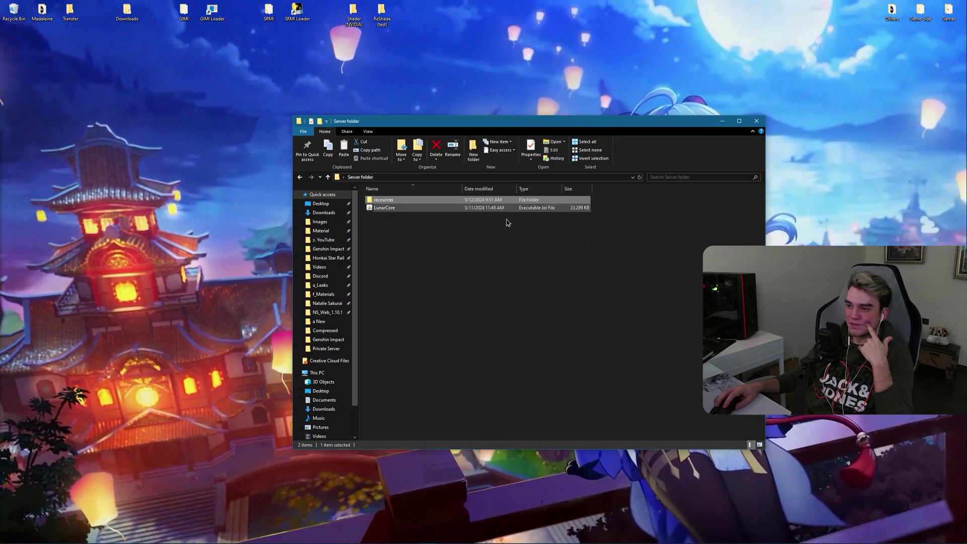
left_click(438, 258)
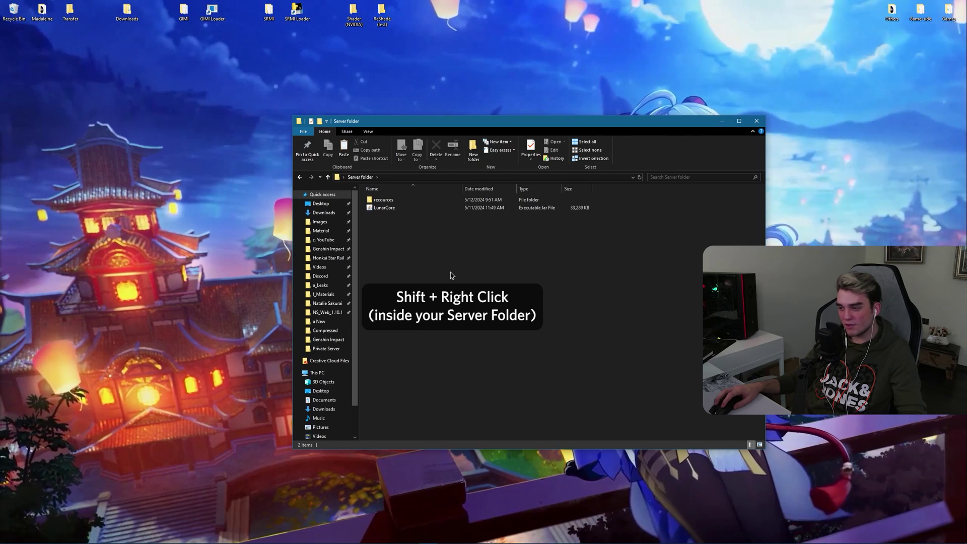
right_click(476, 297, "shift")
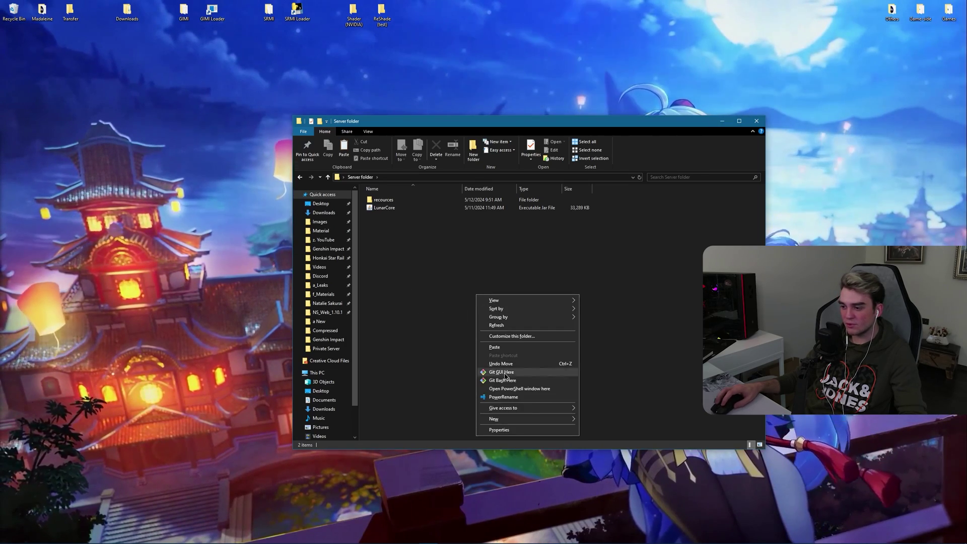
Step: Open PowerShell in the Server folder and run LunarCore with java, generating its data, logs and config
left_click(505, 388)
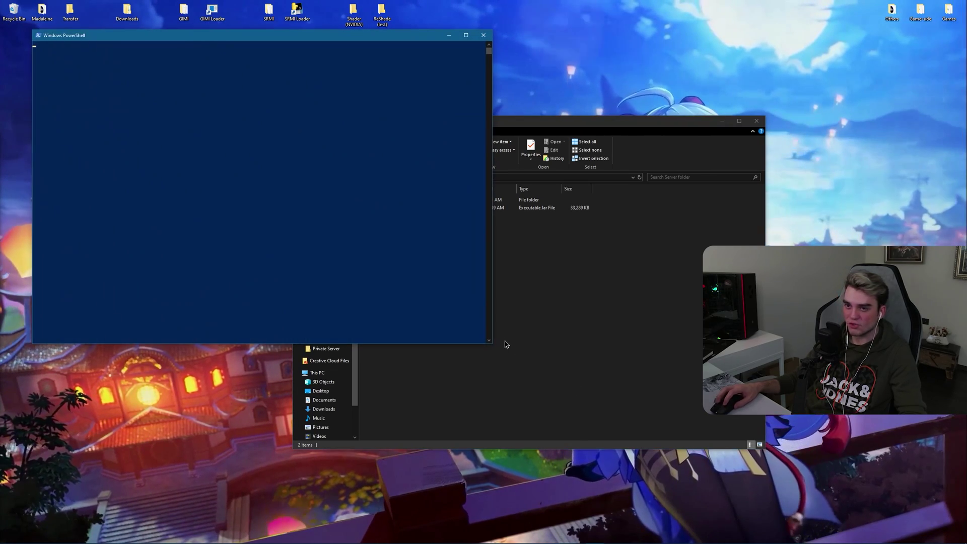
left_click_drag(241, 35, 471, 220)
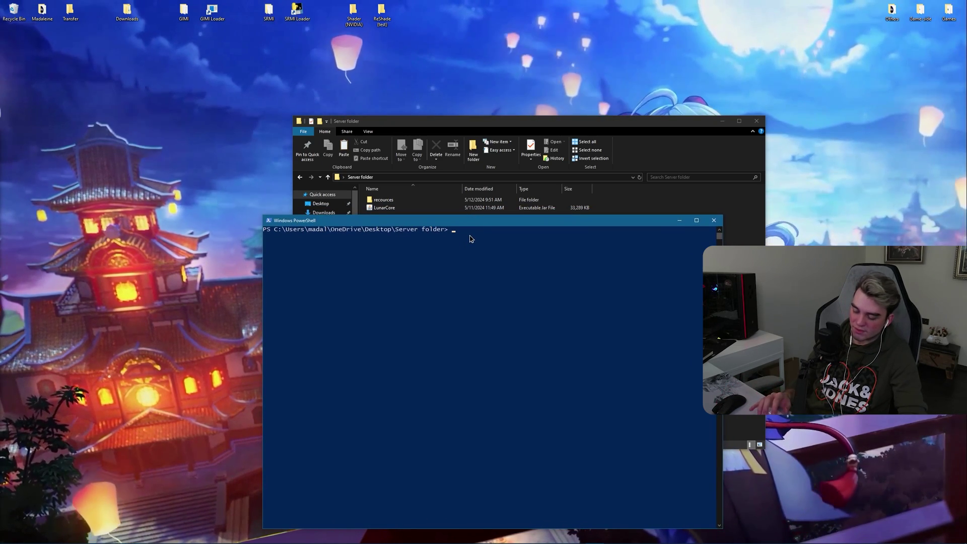
type("java -jar LunarCore.jar")
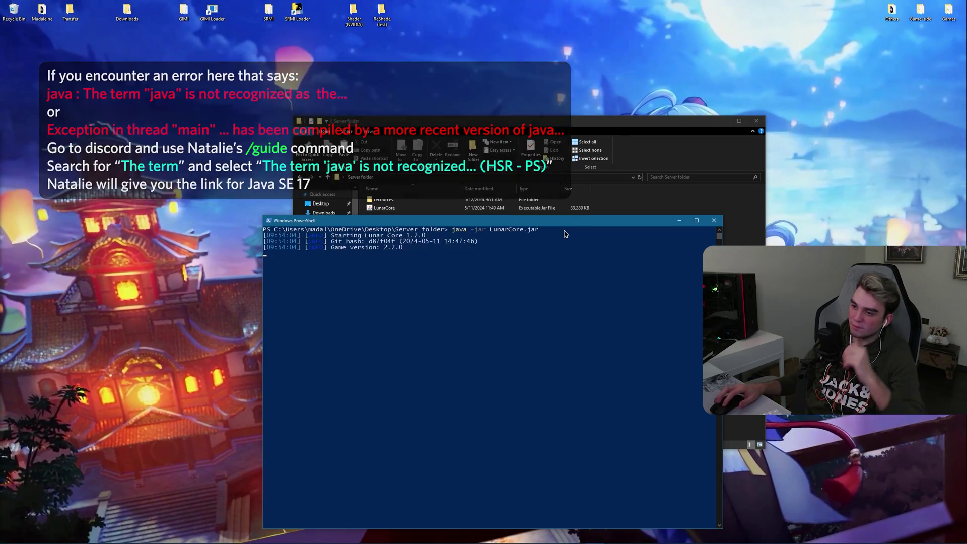
left_click_drag(458, 220, 418, 307)
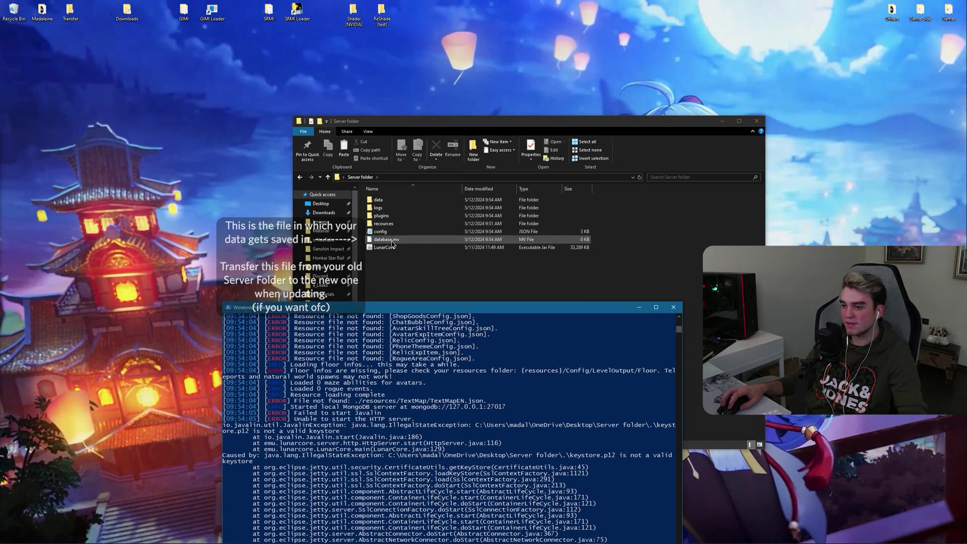
Step: Rename the misspelled recources folder to resources and close the failed server console
double_click(383, 223)
key("alt+Left")
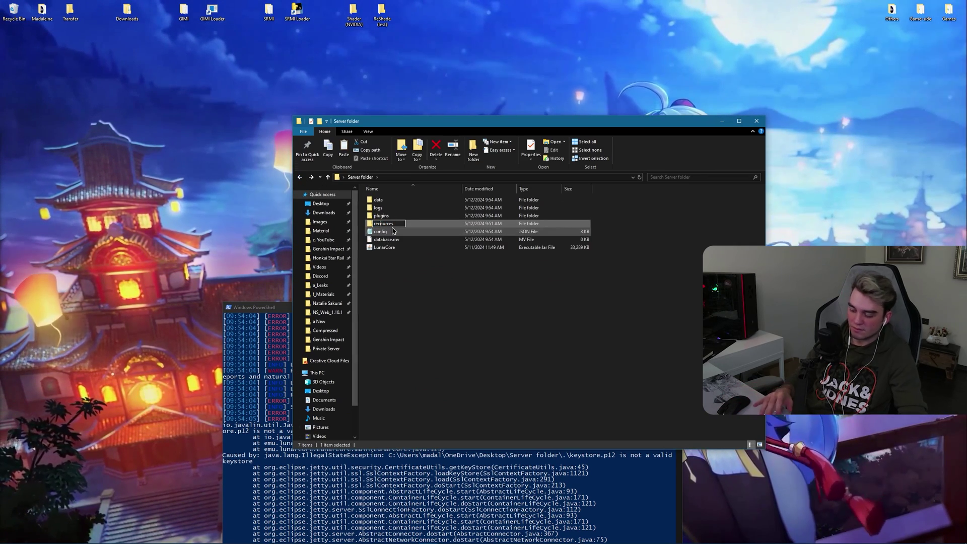
type("s")
key("Return")
left_click(638, 496)
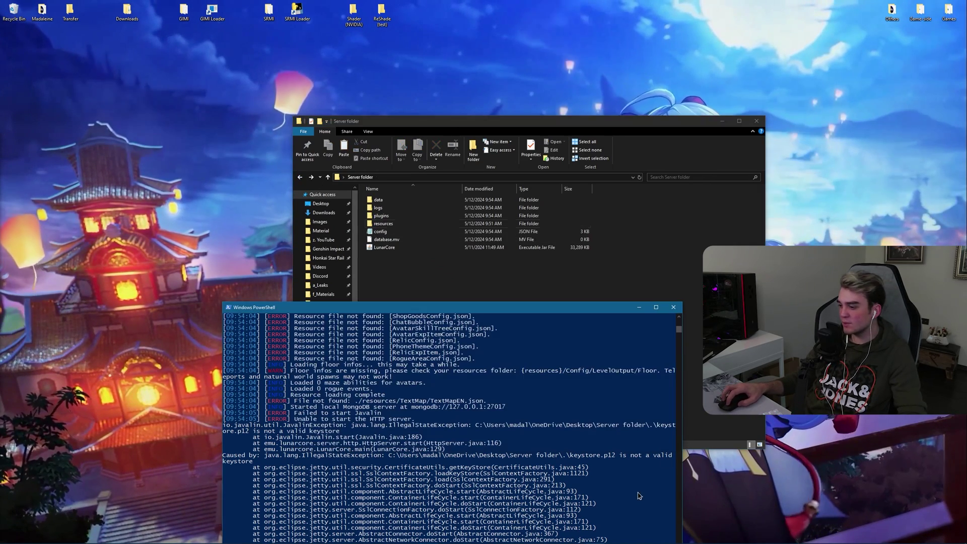
left_click(673, 310)
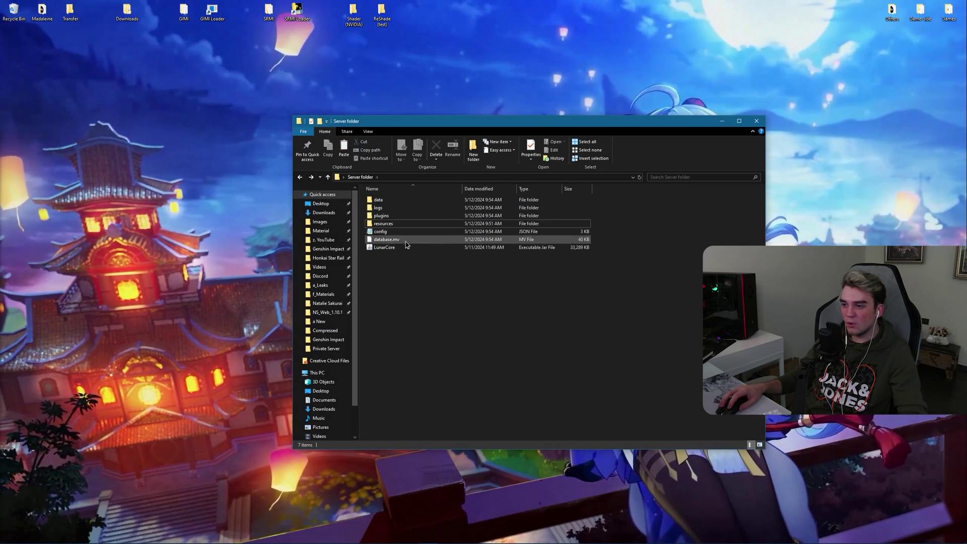
Step: Set httpServer's useSSL to false in config.json and save it while closing Notepad
double_click(380, 232)
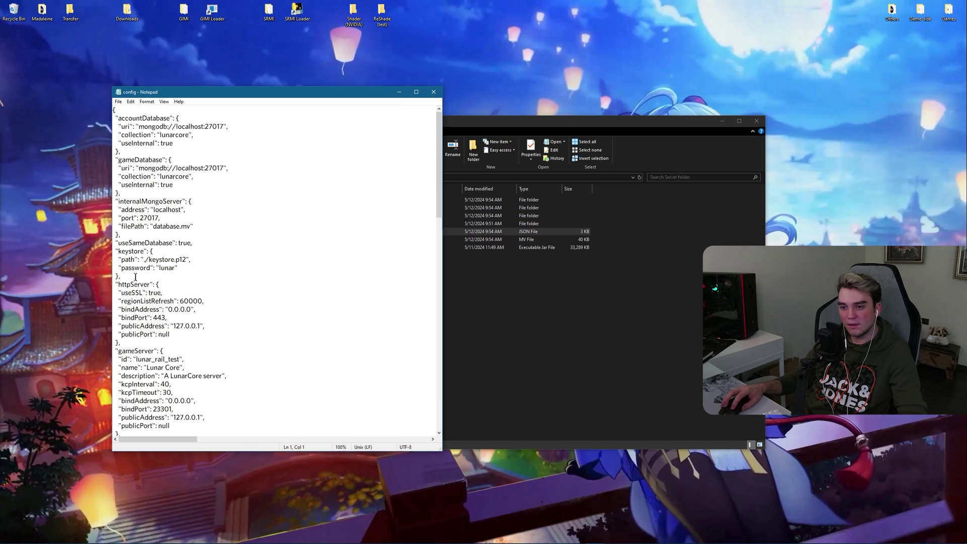
left_click(148, 293)
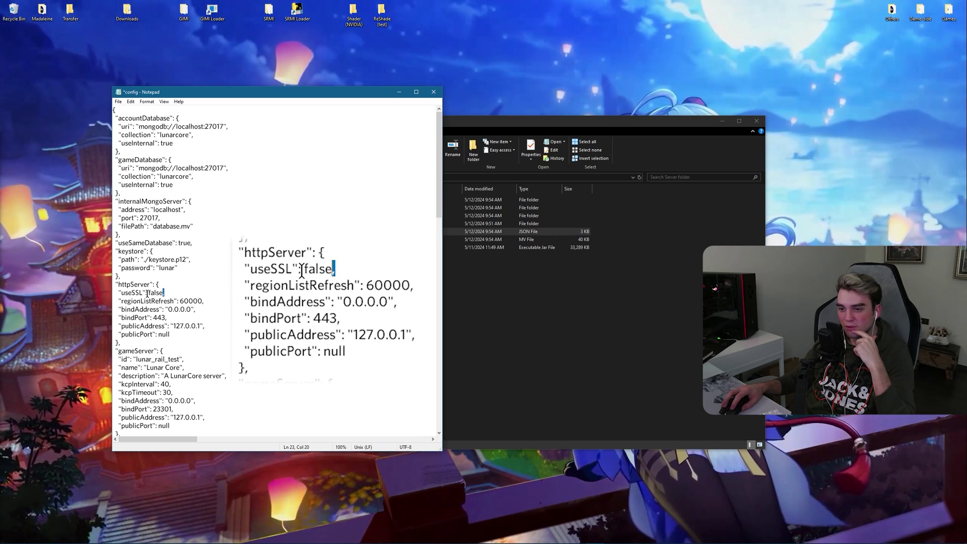
key("End")
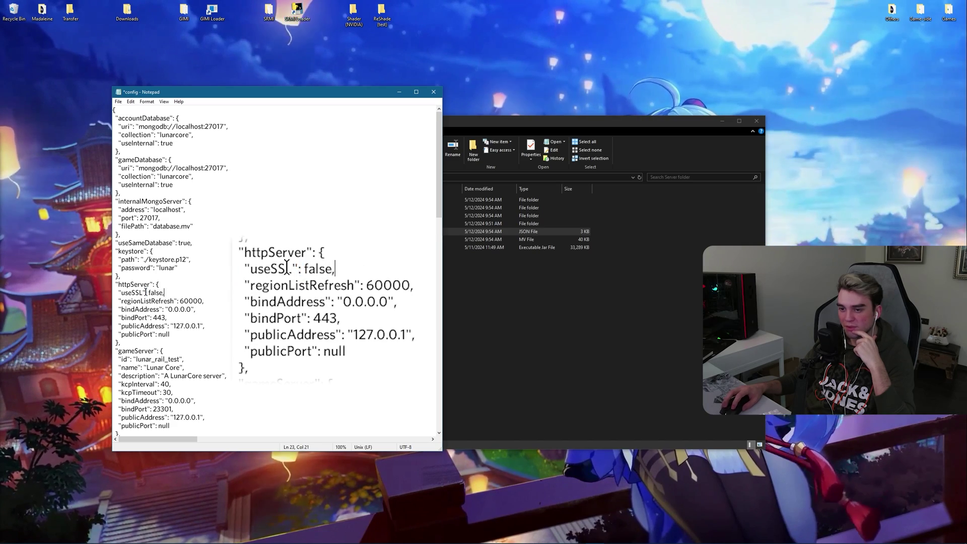
key("alt+F4")
left_click(459, 283)
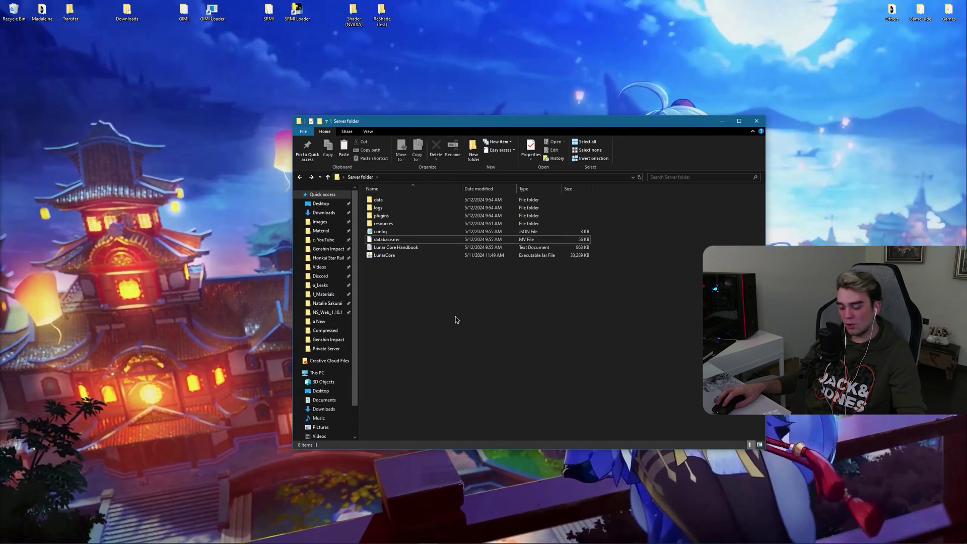
Step: Open PowerShell in the Server folder and launch LunarCore.jar, bringing up the game server on 23301
right_click(457, 318)
left_click(483, 410)
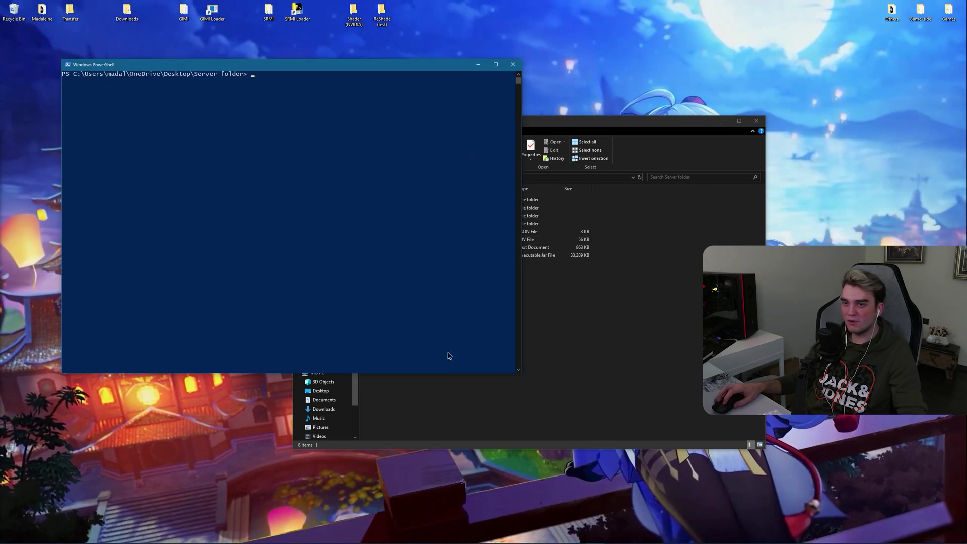
left_click_drag(302, 67, 507, 168)
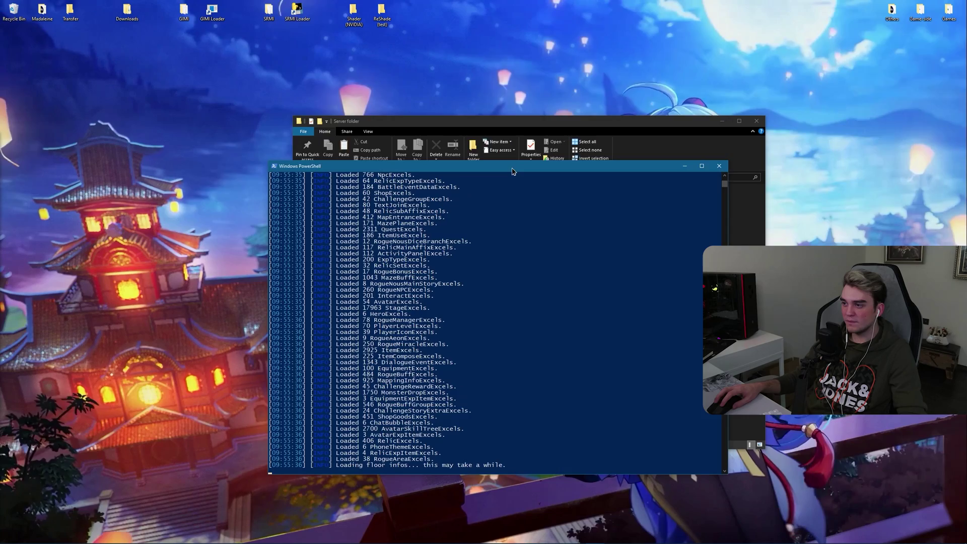
left_click_drag(512, 168, 522, 100)
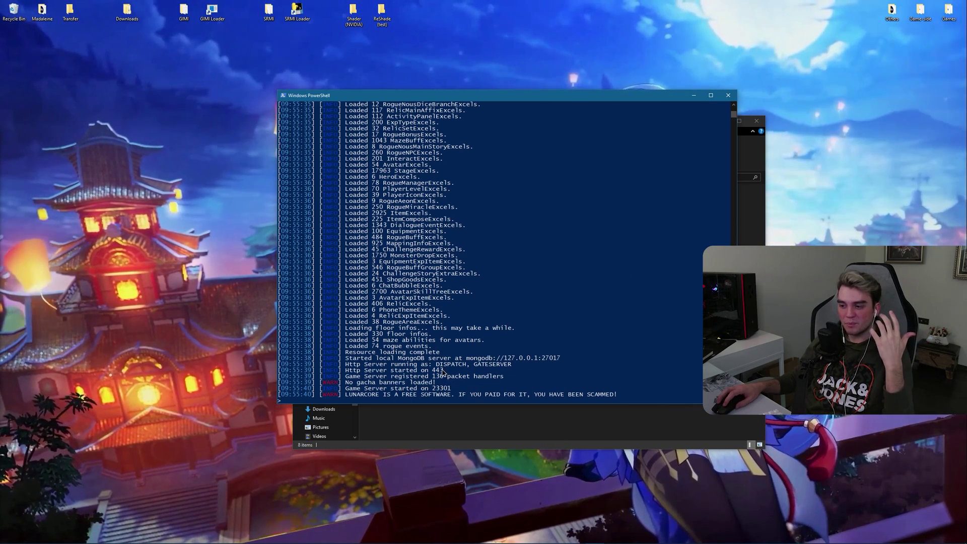
left_click(399, 412)
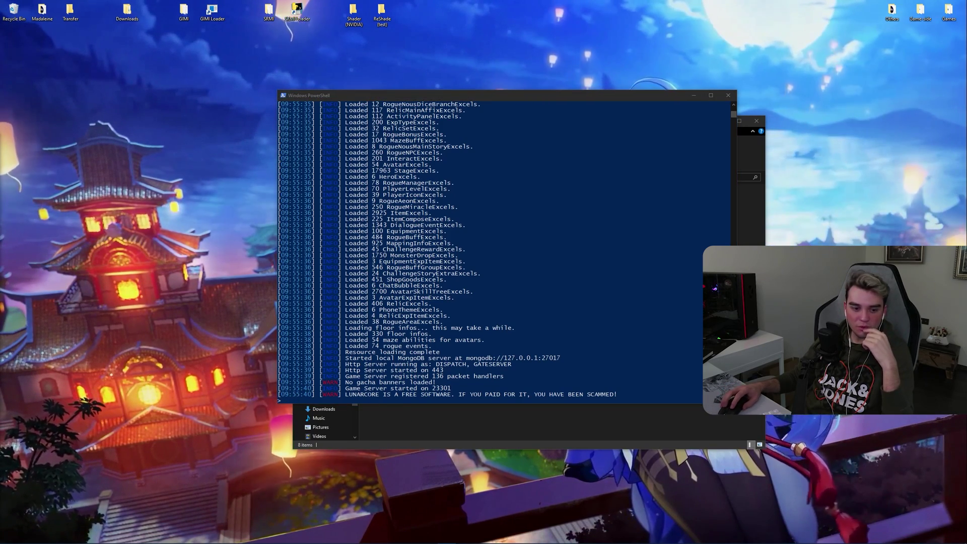
key("alt+Tab")
Step: Enlarge Discord and open the ps-faq forum's 'Banners | Honkai: Star Rail' post with Banners.json
left_click_drag(251, 166, 381, 76)
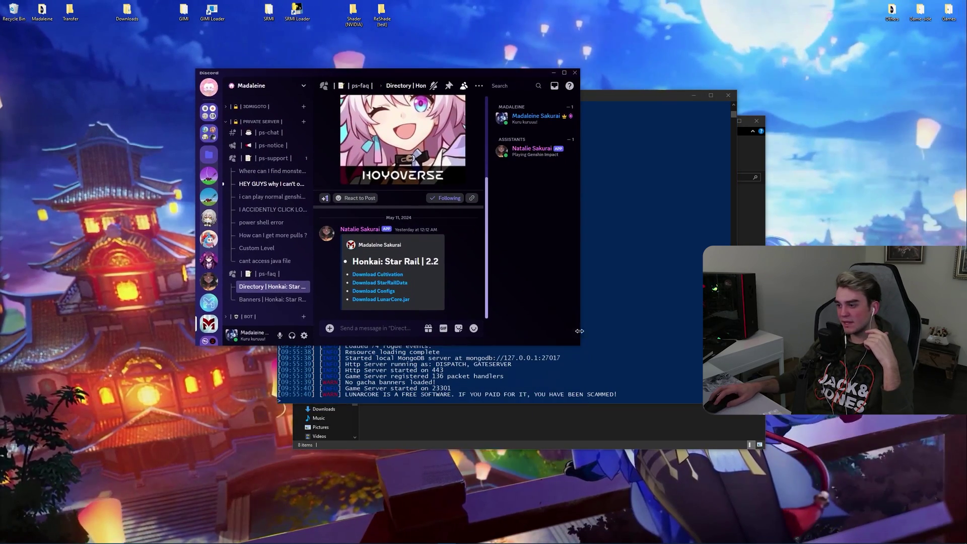
left_click_drag(579, 345, 816, 487)
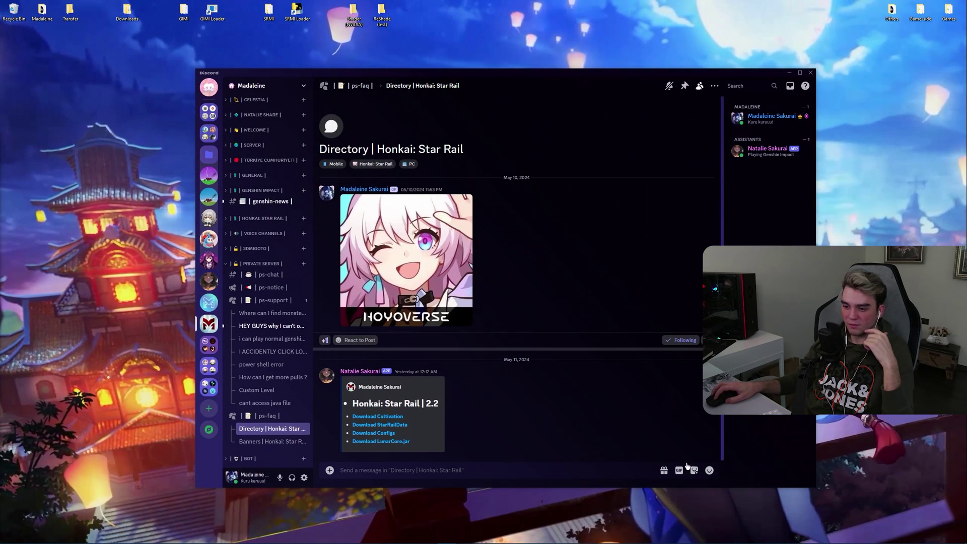
left_click(267, 417)
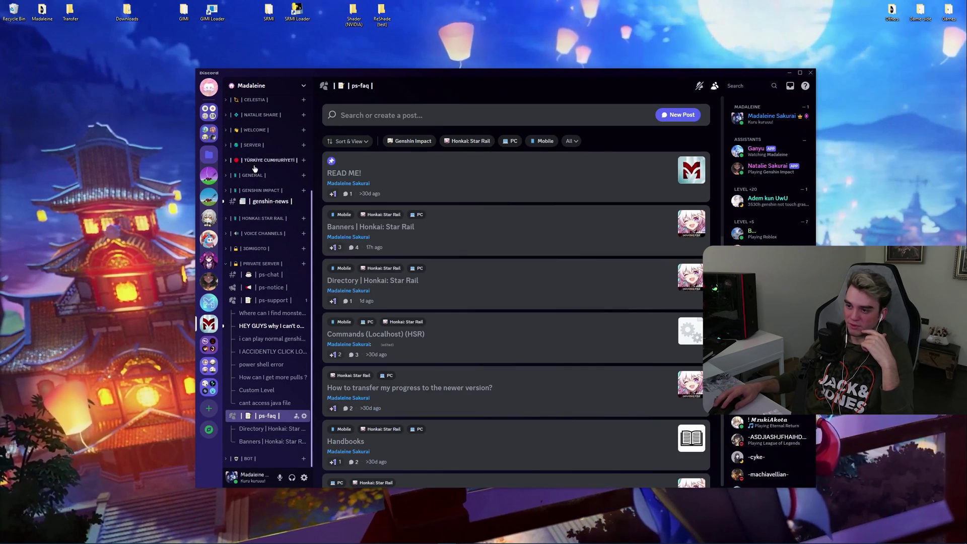
left_click(438, 234)
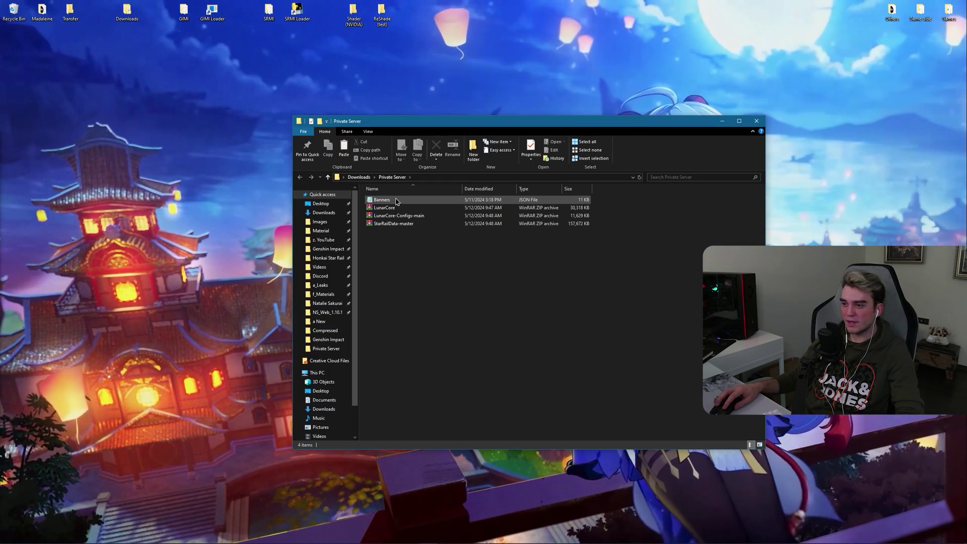
Step: Cut Banners.json from Private Server and paste it into the Server folder's data subfolder
right_click(396, 201)
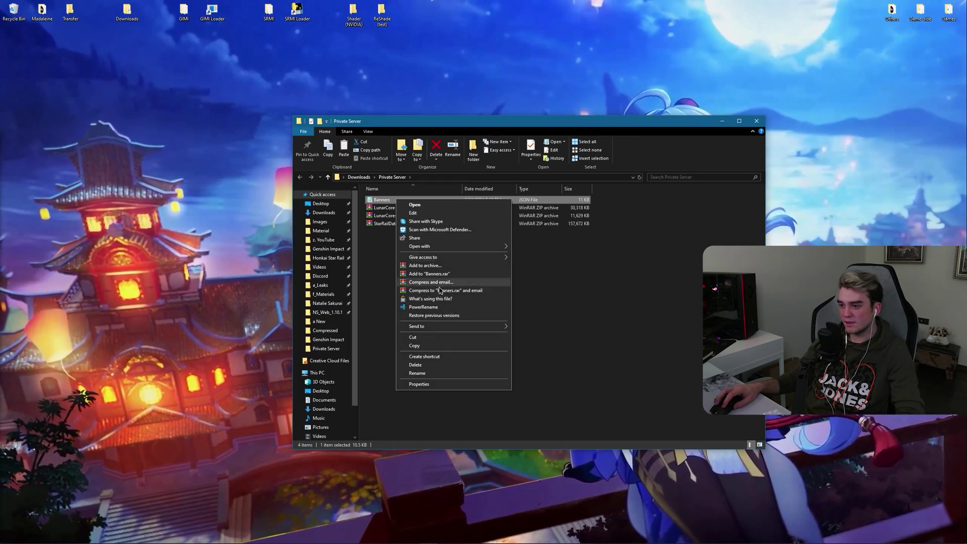
left_click(414, 338)
left_click(428, 307)
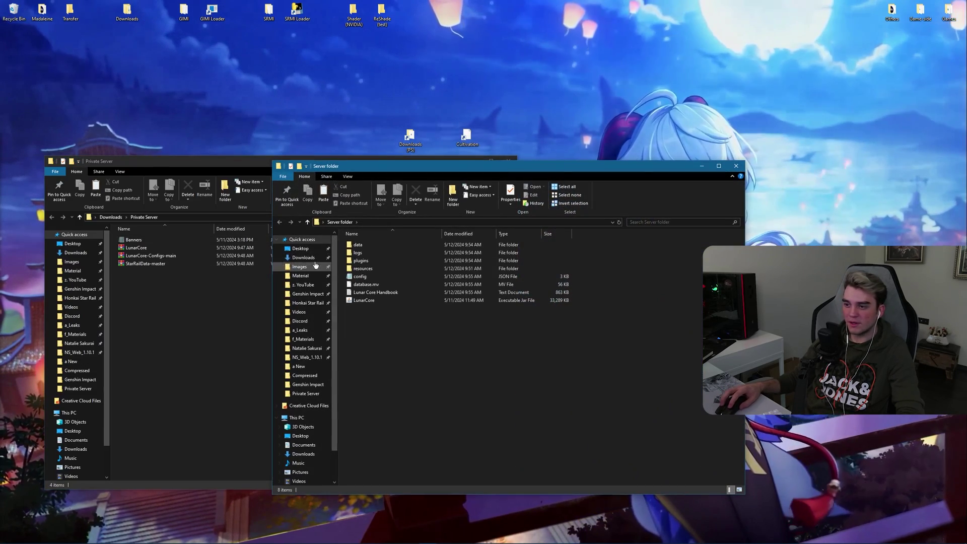
double_click(358, 246)
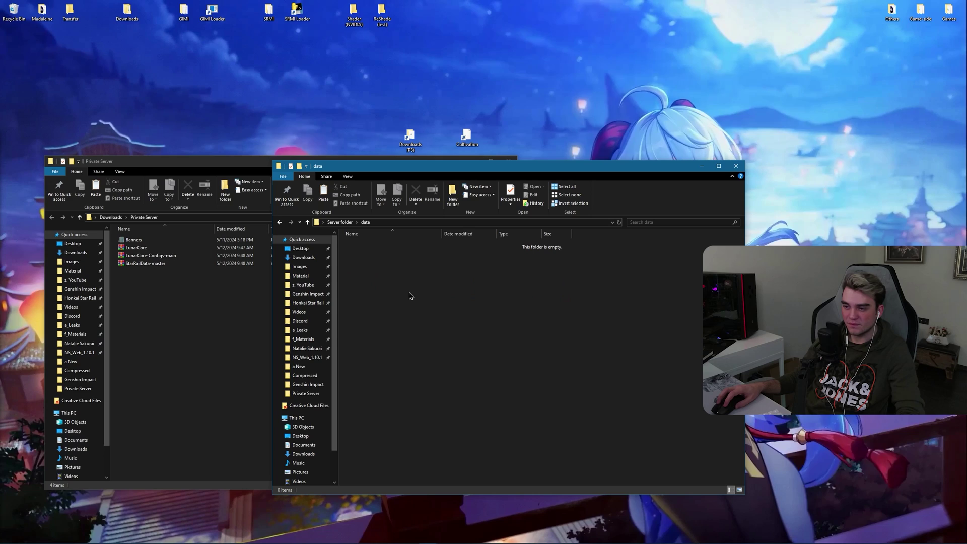
right_click(417, 301)
left_click(433, 357)
left_click(550, 299)
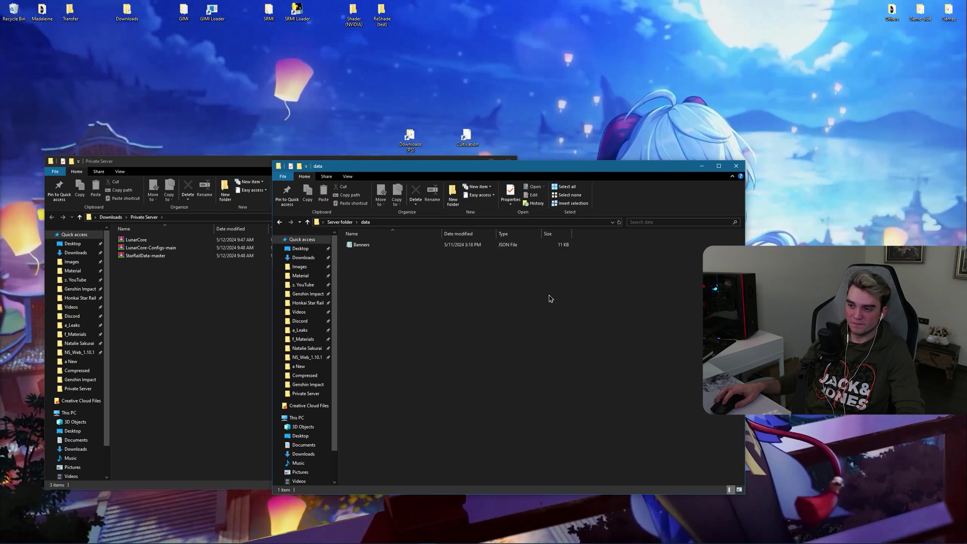
Step: Stop the running LunarCore server with Ctrl+C and relaunch it from the previous java command
left_click(736, 166)
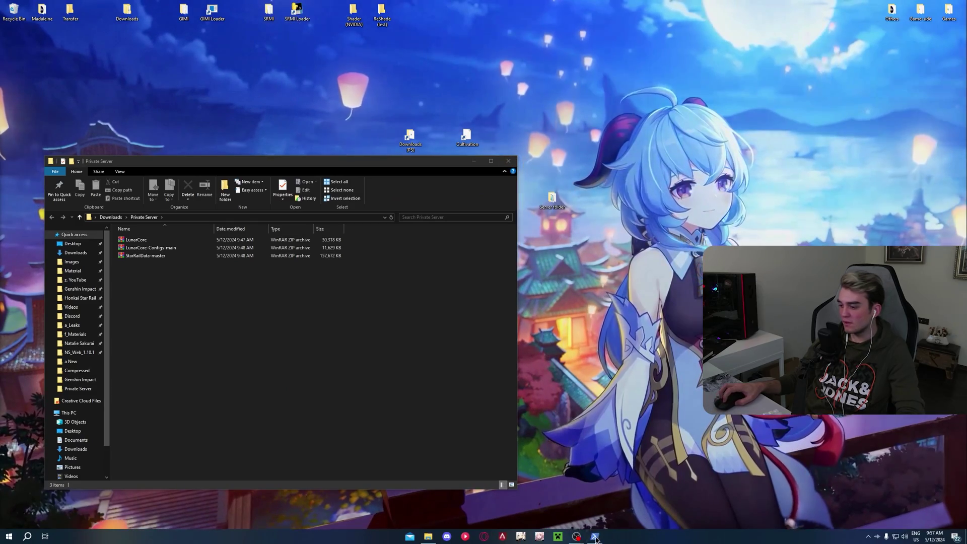
left_click(595, 536)
key("ctrl+c")
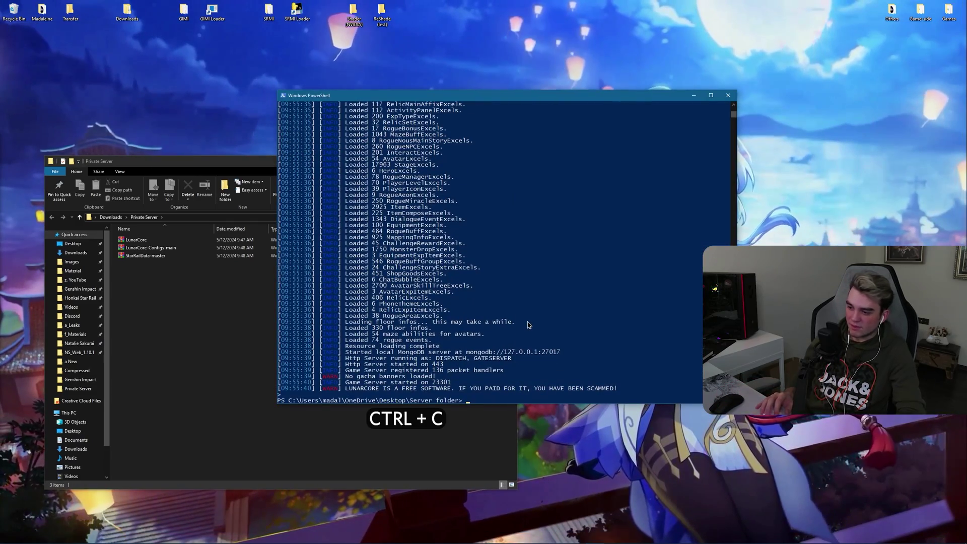
key("Up")
key("Return")
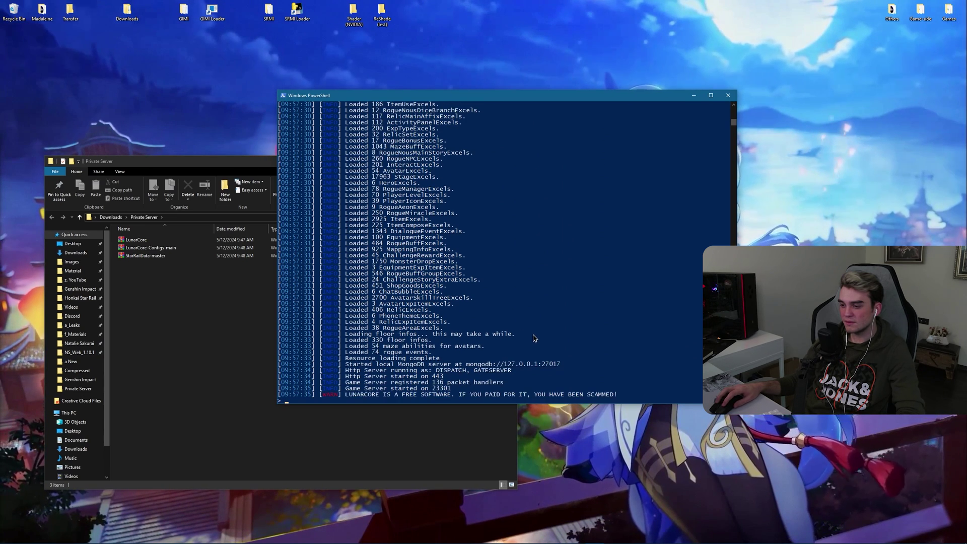
mouse_move(650, 531)
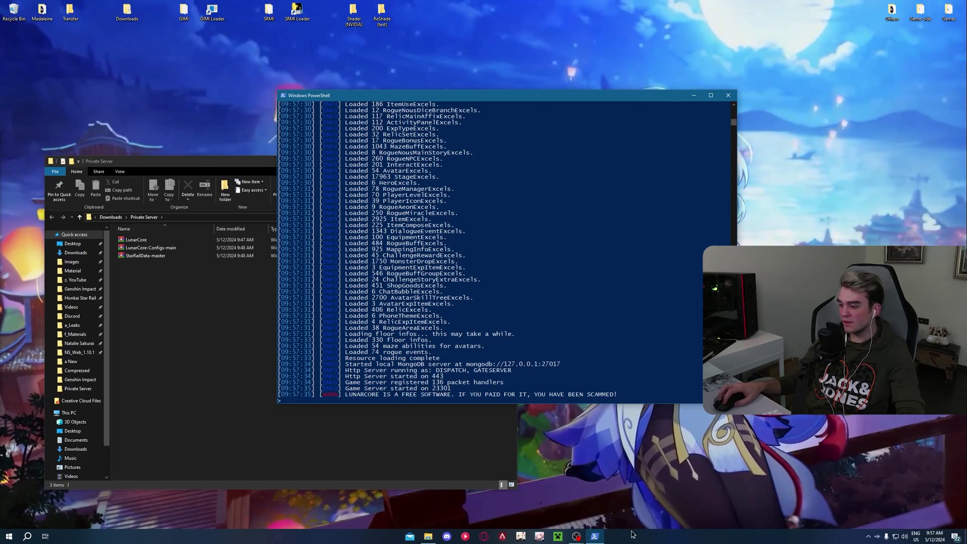
Step: Close the Private Server folder window and move the server console to the left
left_click(728, 95)
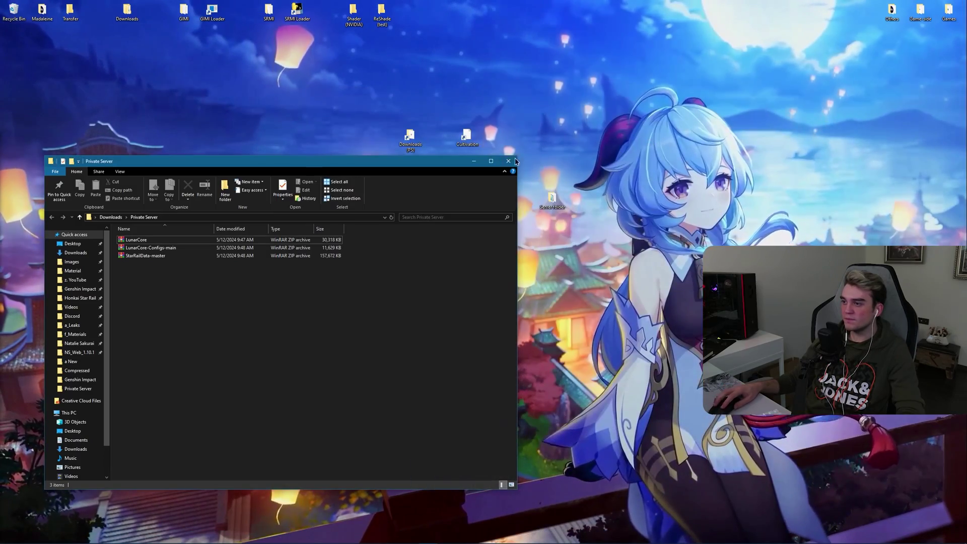
left_click(502, 162)
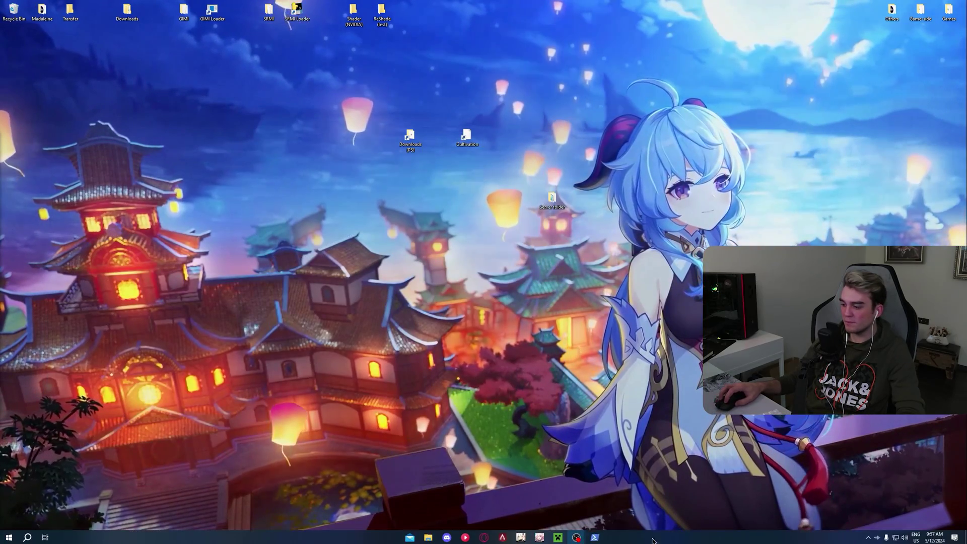
left_click(352, 536)
left_click_drag(413, 96, 203, 93)
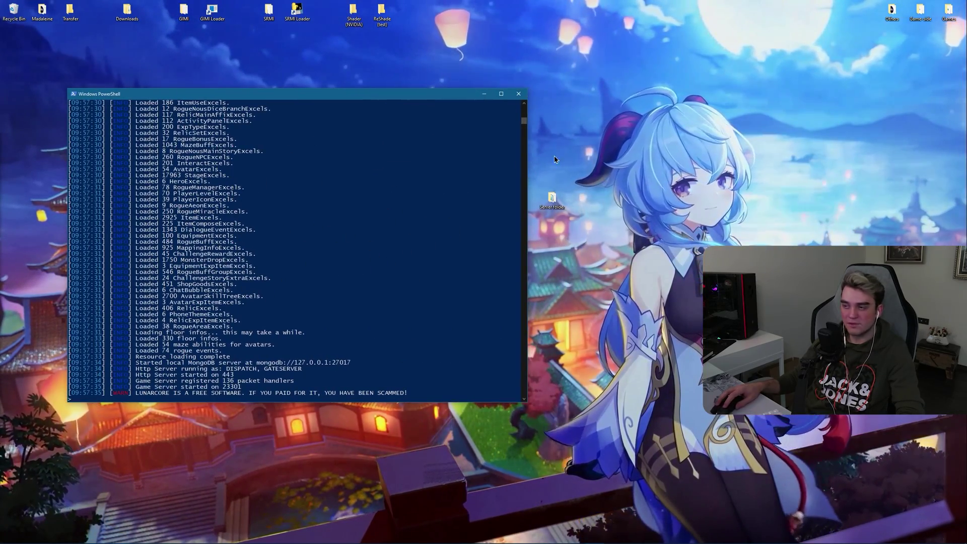
Step: Install the proxy certificate from Cultivation Options and clear the game install path
left_click(519, 95)
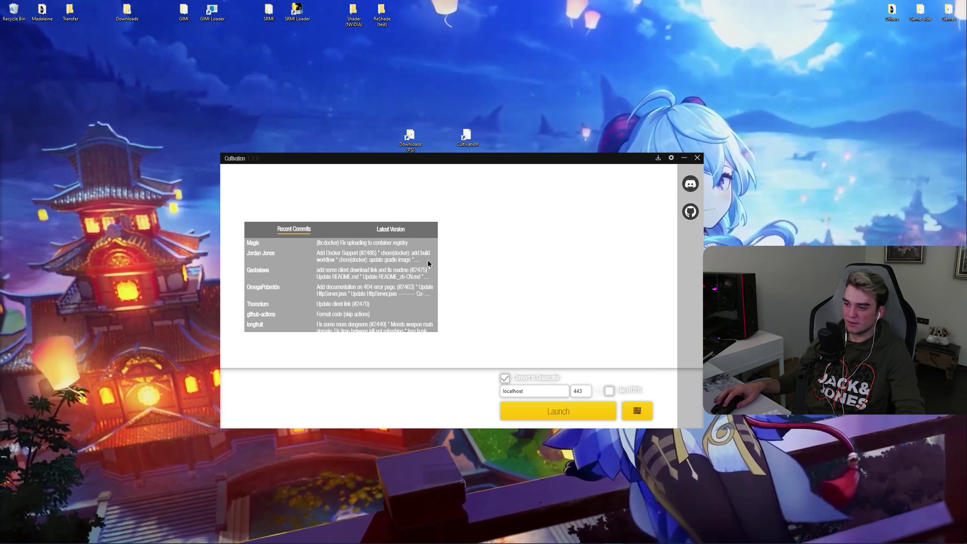
left_click(671, 158)
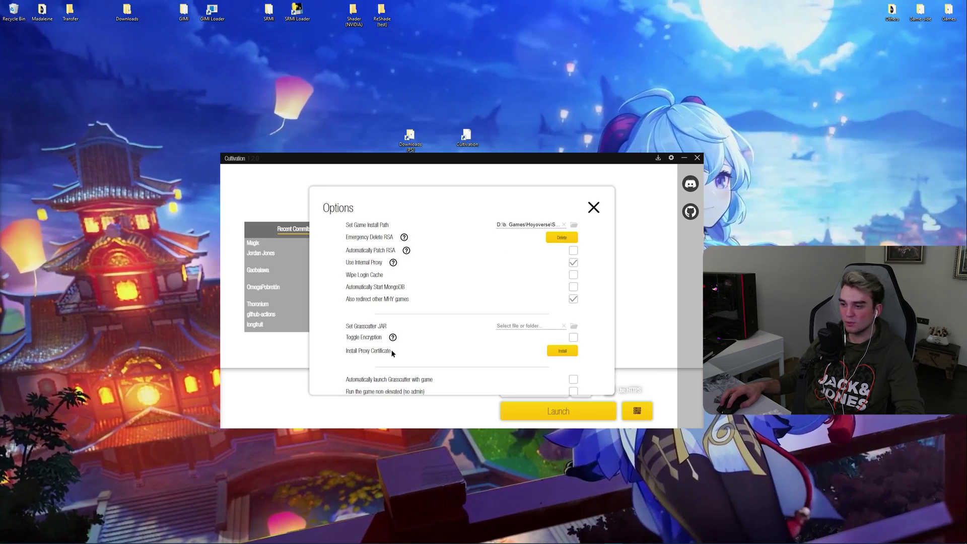
left_click(562, 351)
left_click(506, 350)
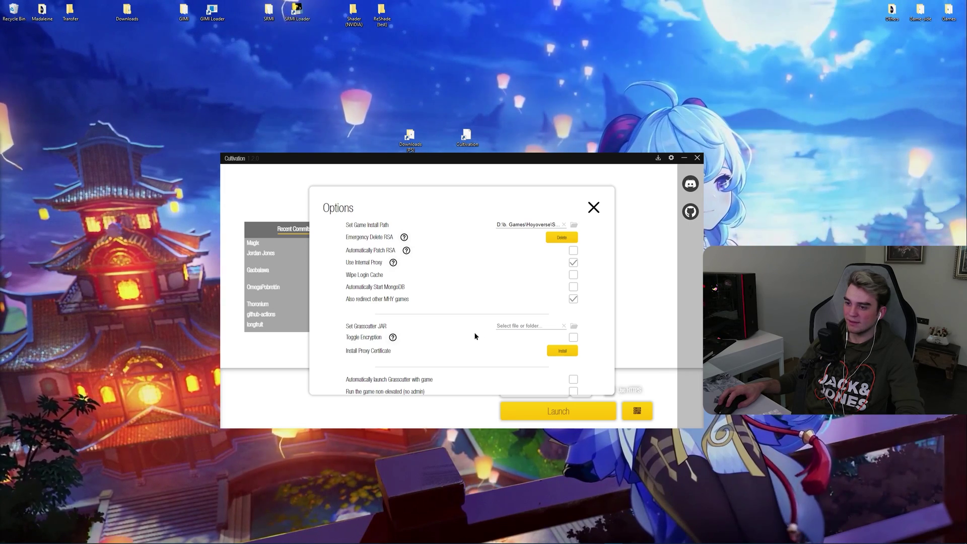
left_click(564, 224)
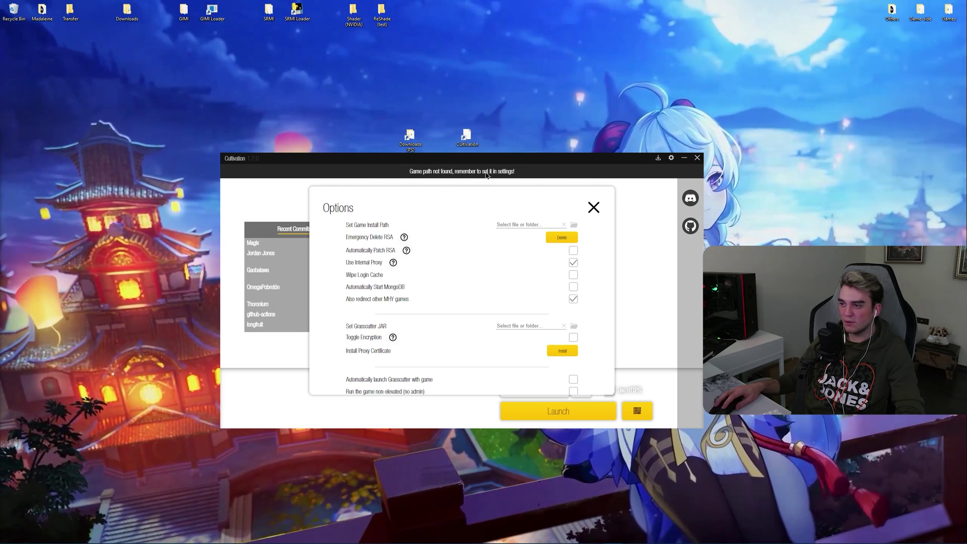
Step: Point the game install path to StarRail in D:\b. Games\Hoyoverse\Star Rail\Games
left_click(574, 226)
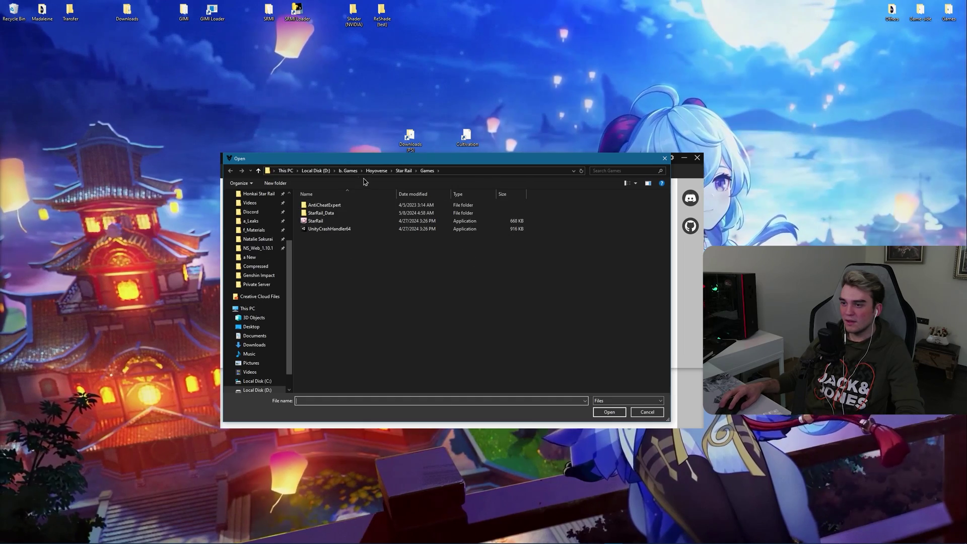
left_click(348, 170)
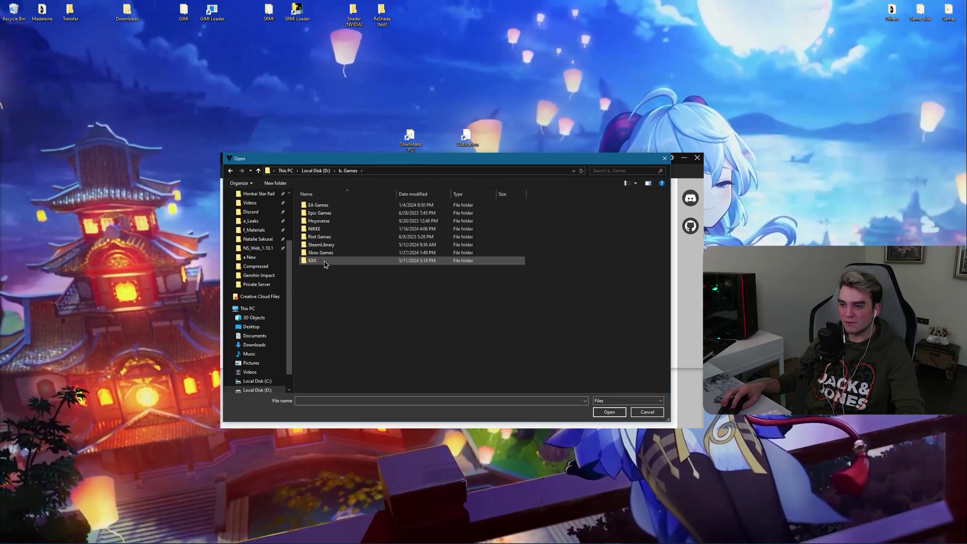
double_click(322, 220)
double_click(333, 213)
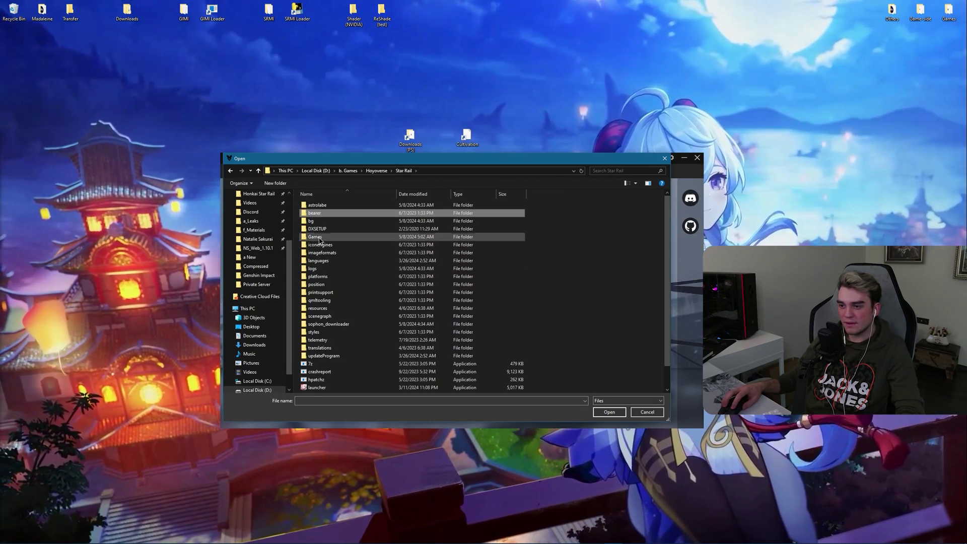
double_click(323, 236)
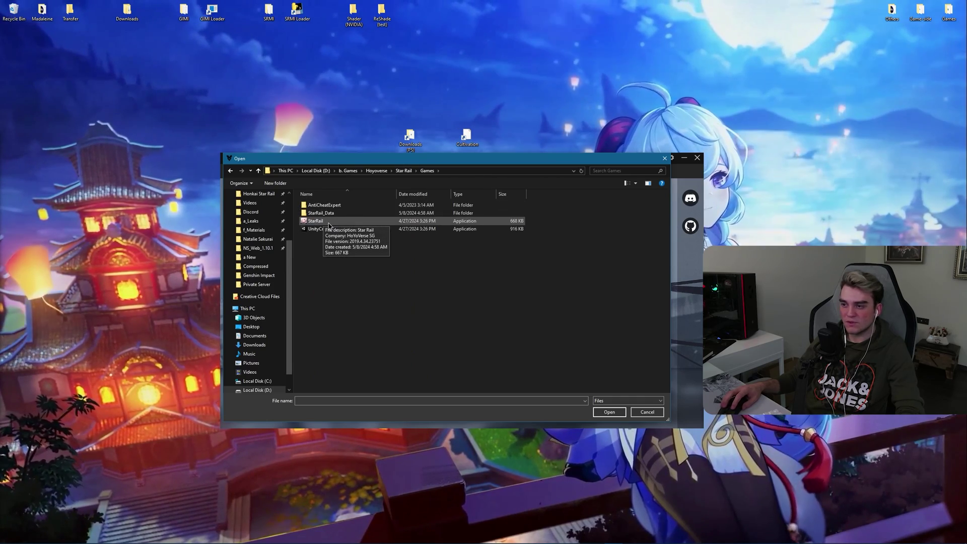
left_click(323, 221)
left_click(609, 412)
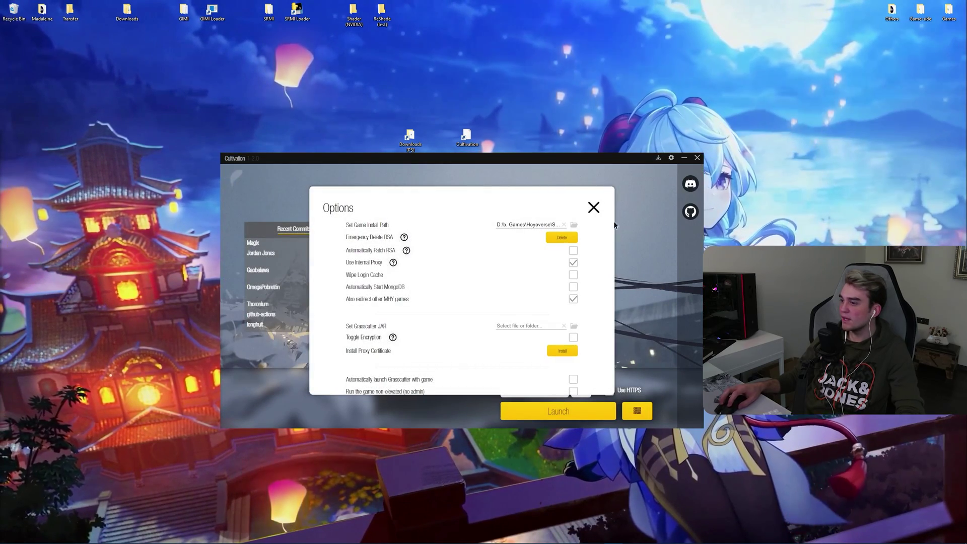
double_click(949, 11)
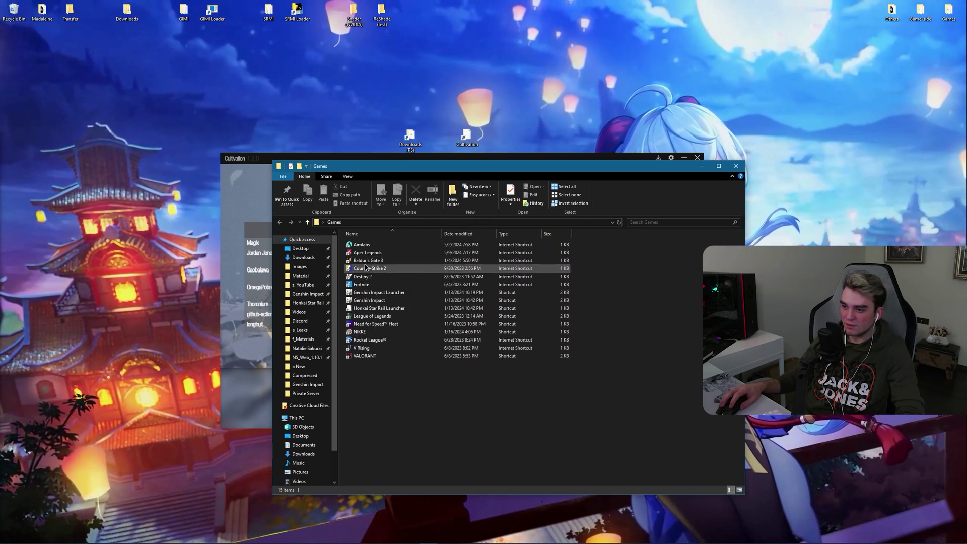
right_click(369, 309)
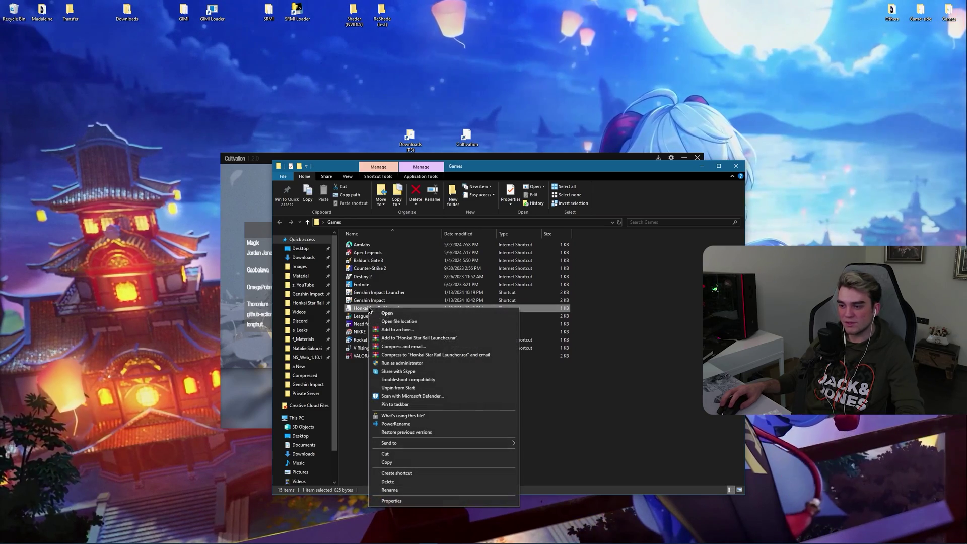
left_click(393, 322)
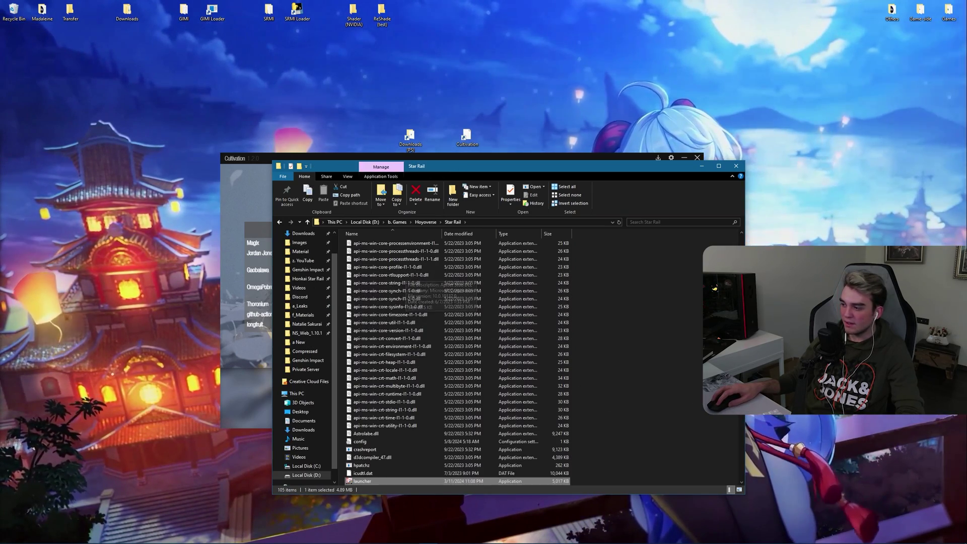
scroll(519, 280, "up", 12)
double_click(361, 277)
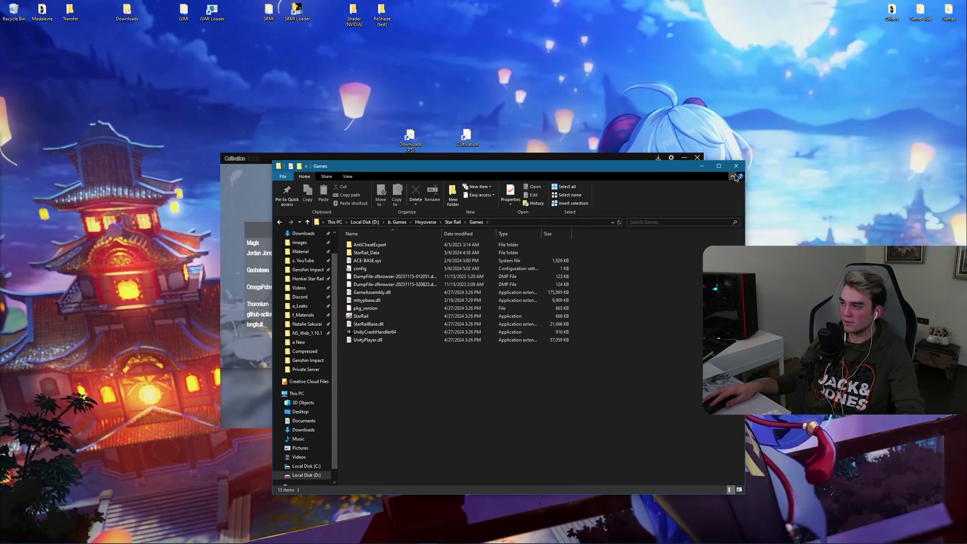
key("alt+F4")
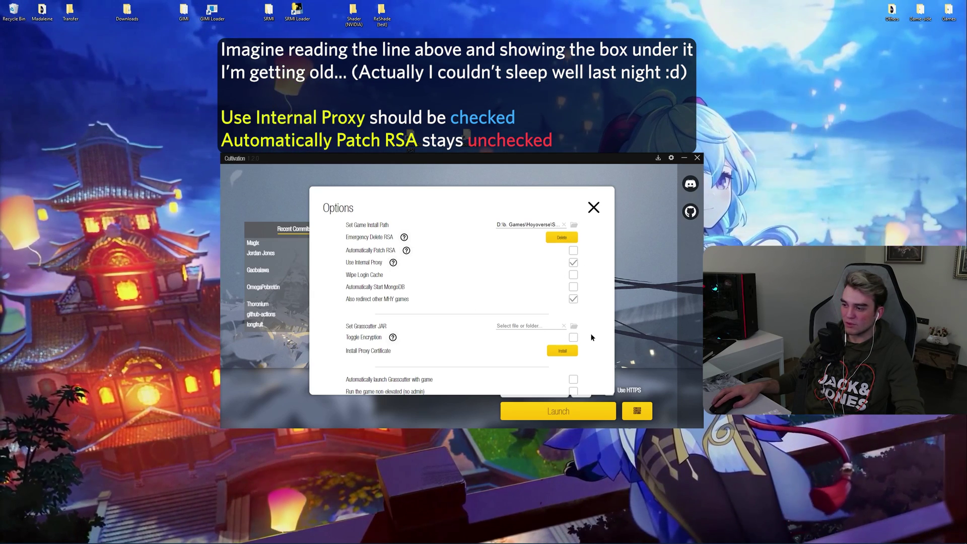
Step: Close Options and keep Connect to Grasscutter enabled with localhost, port 443 and HTTPS off
scroll(579, 377, "down", 3)
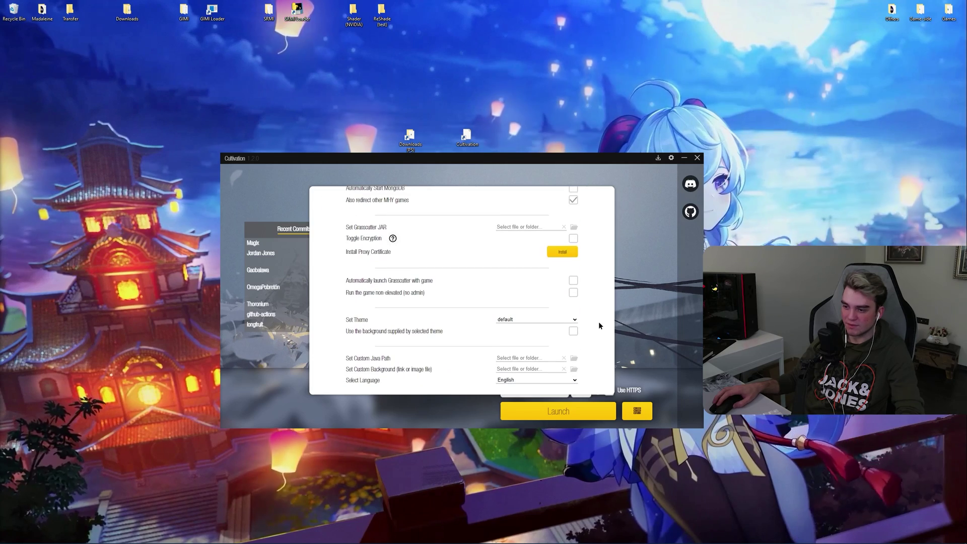
scroll(598, 321, "up", 3)
left_click(647, 312)
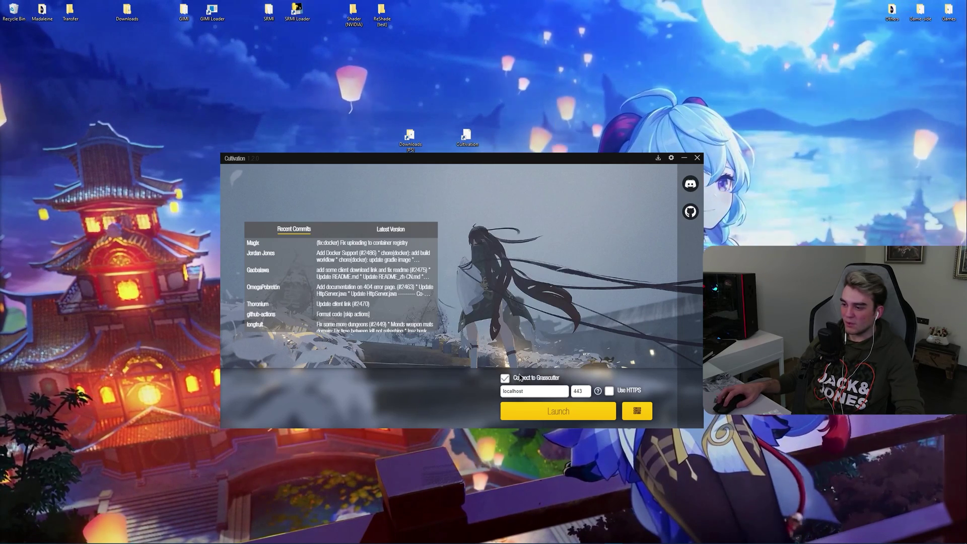
left_click(504, 379)
left_click(505, 380)
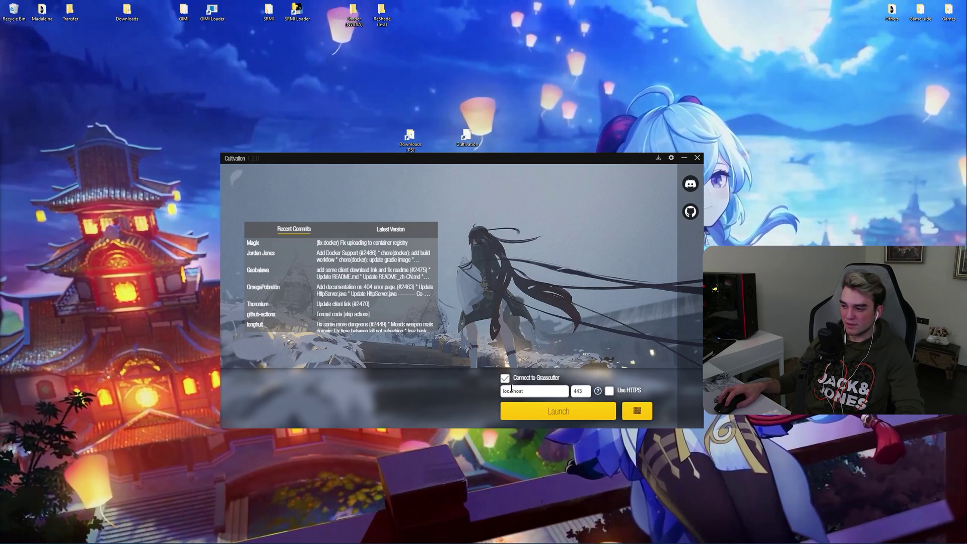
double_click(503, 391)
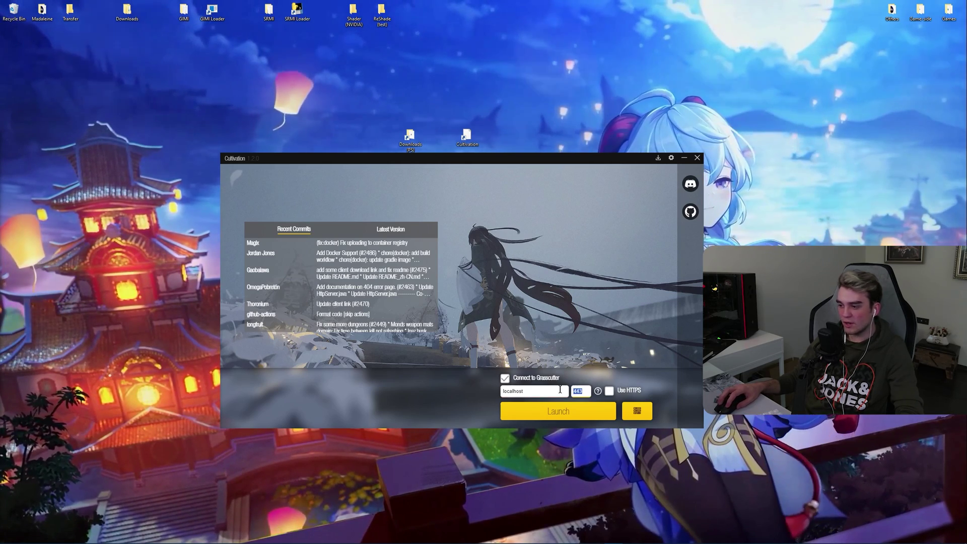
left_click(621, 395)
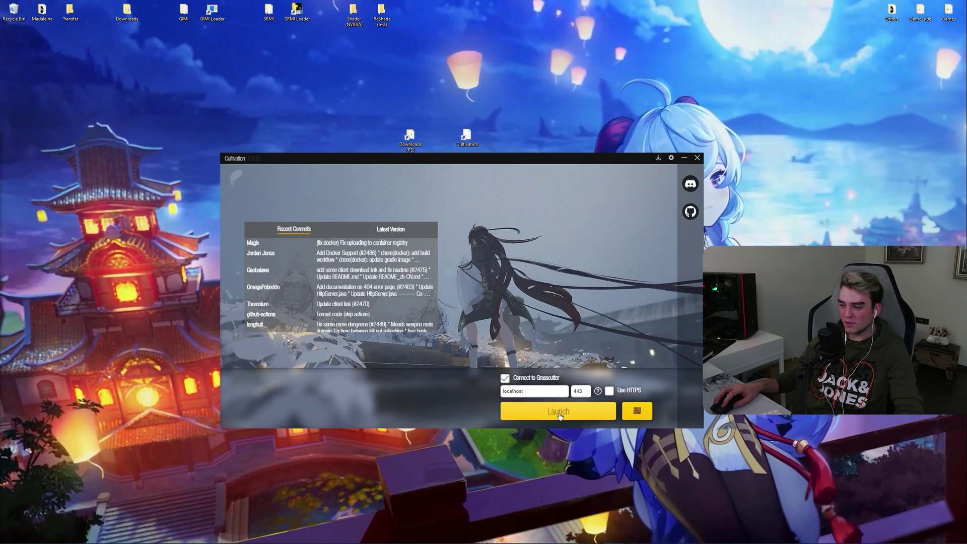
Step: Create a test account with account create in the server console, then launch Star Rail
left_click(596, 538)
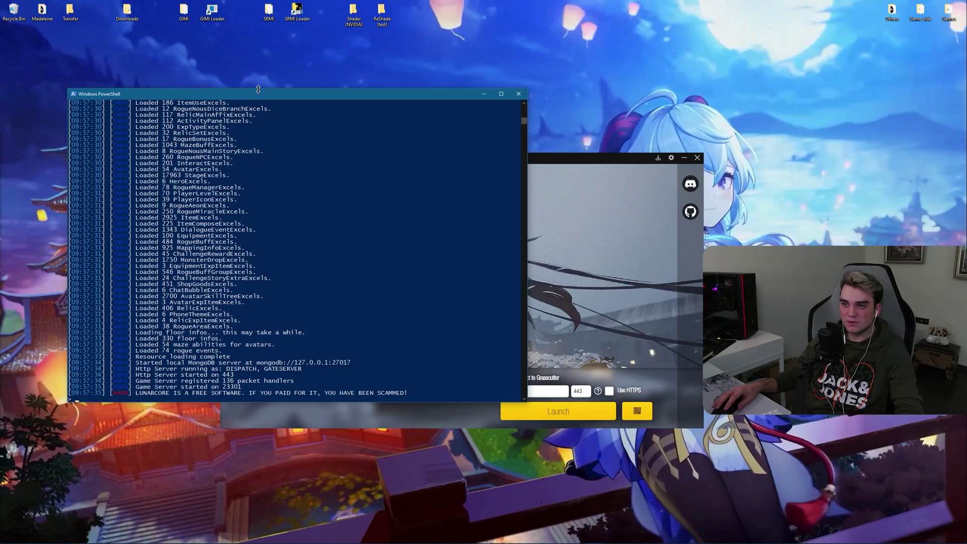
left_click_drag(261, 95, 308, 90)
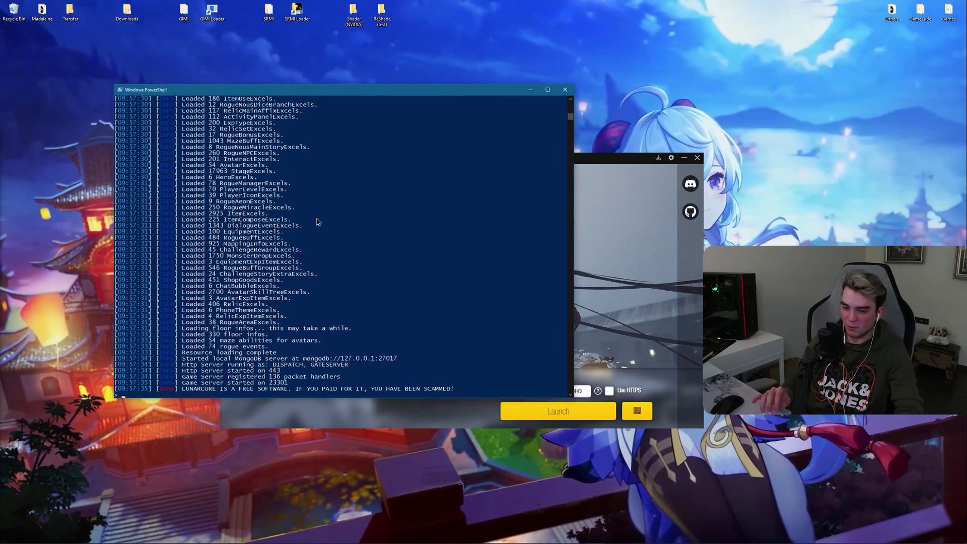
type("acco")
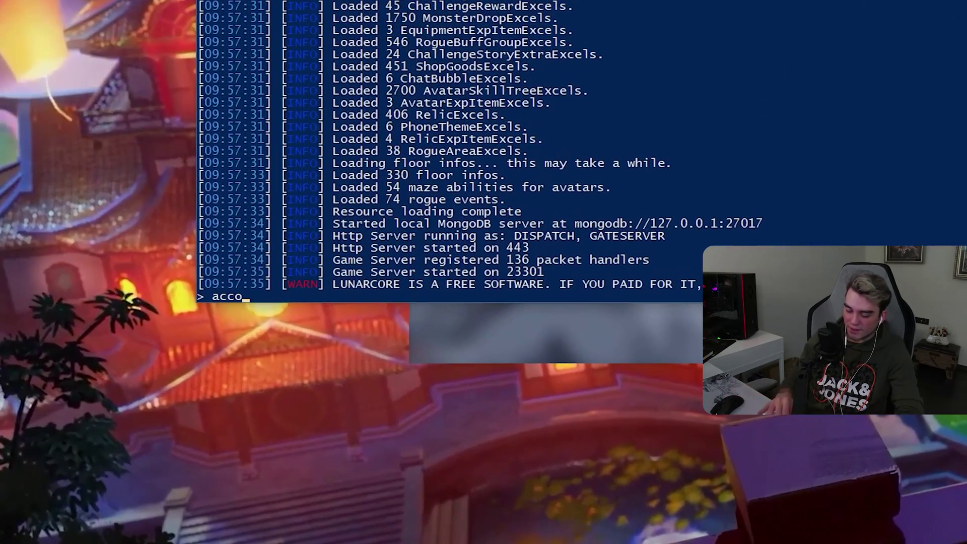
type("unt create")
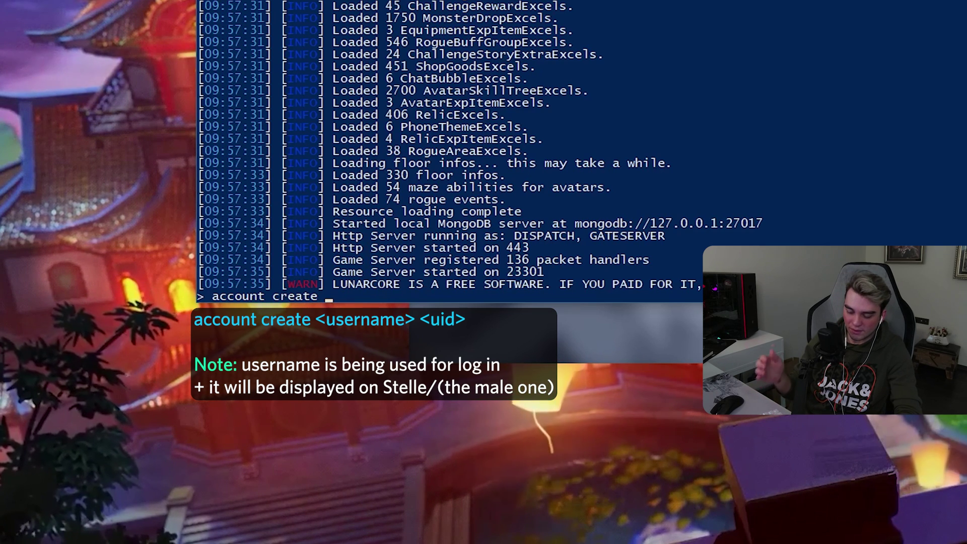
type(" test 1234")
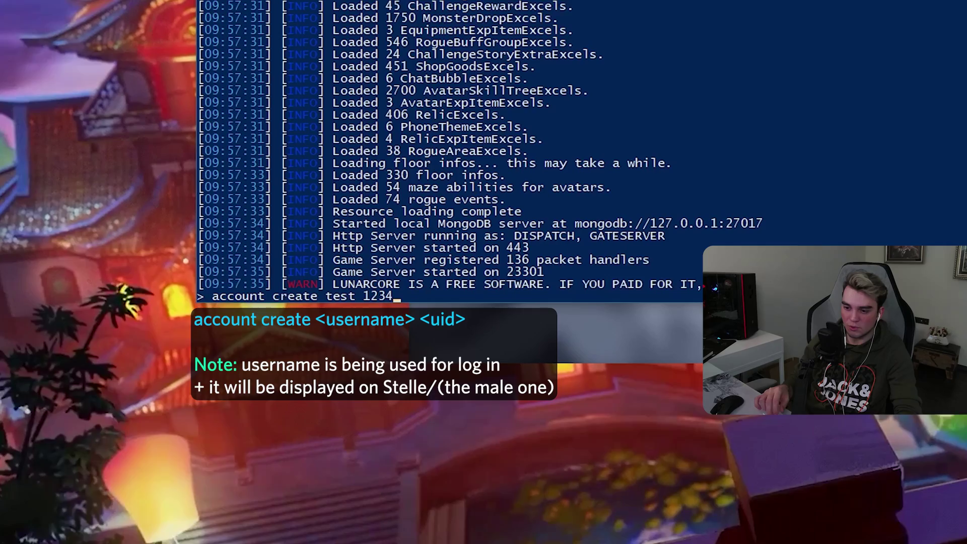
key("Return")
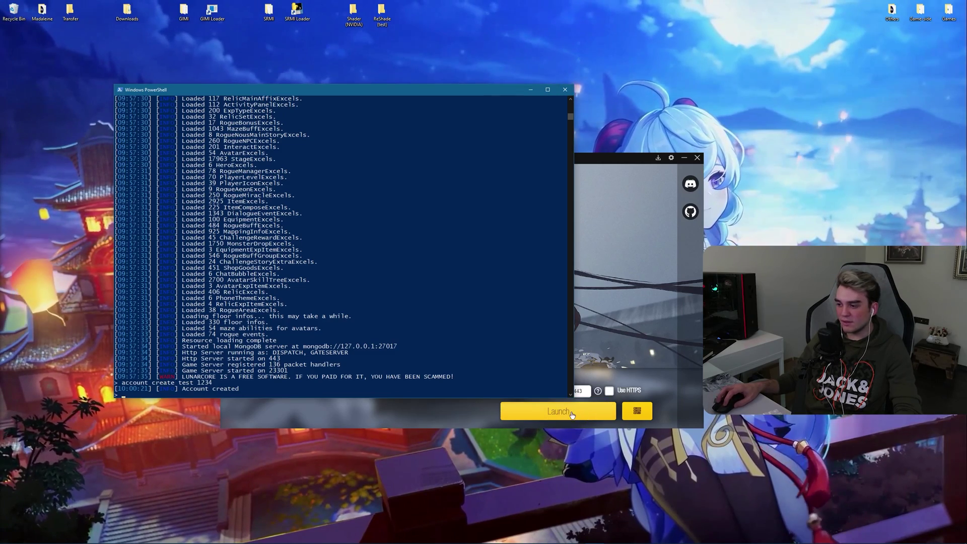
left_click(567, 413)
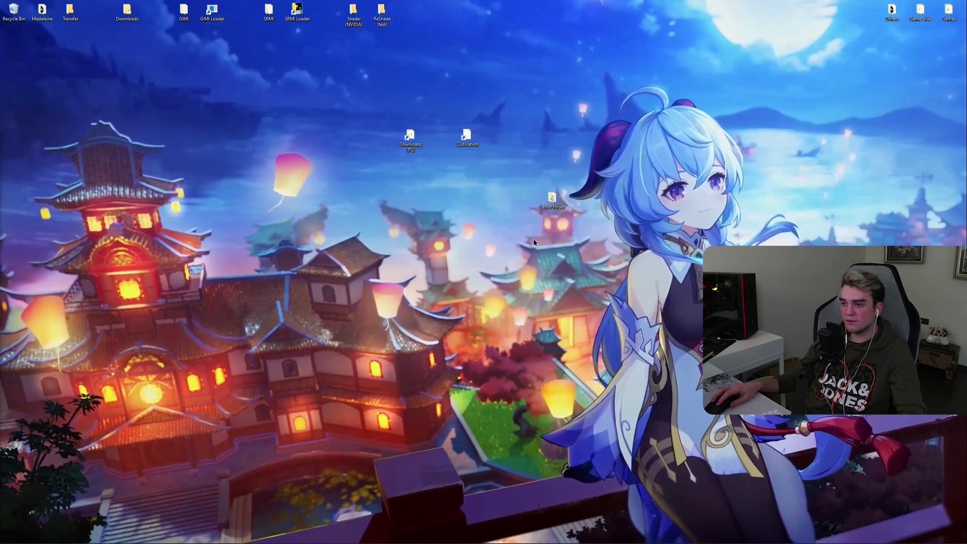
Step: View the Lunar Core Handbook from the desktop Server folder in Notepad and skim its 2.2.0 command list
double_click(552, 199)
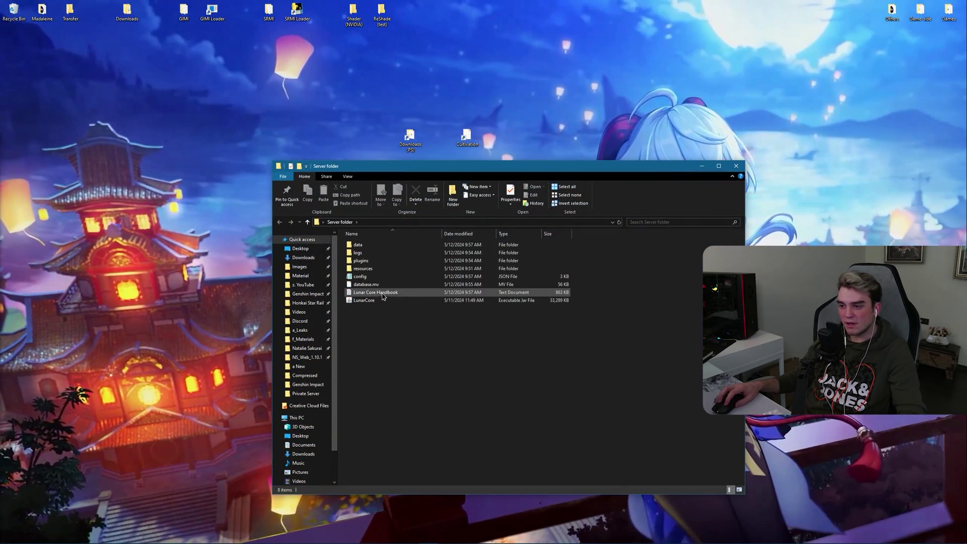
double_click(379, 293)
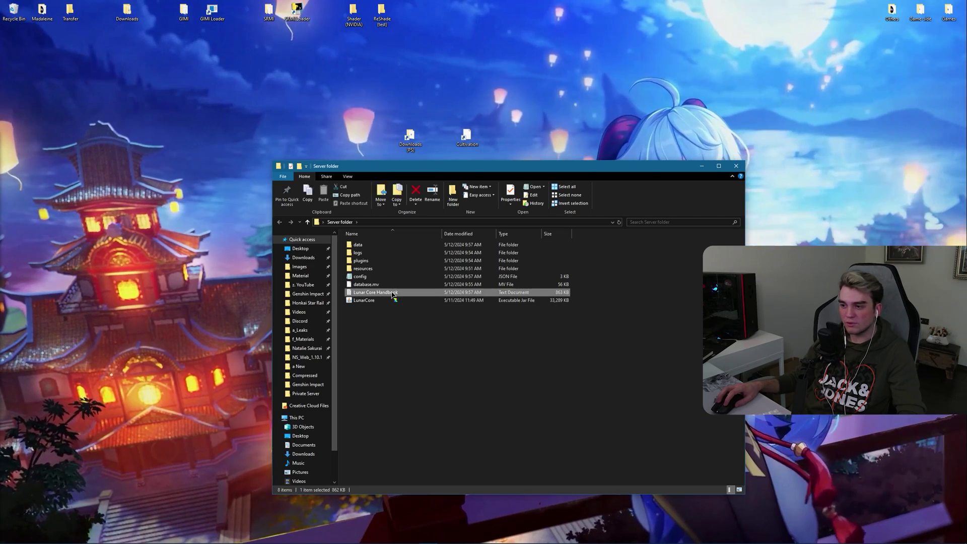
left_click_drag(116, 152, 328, 315)
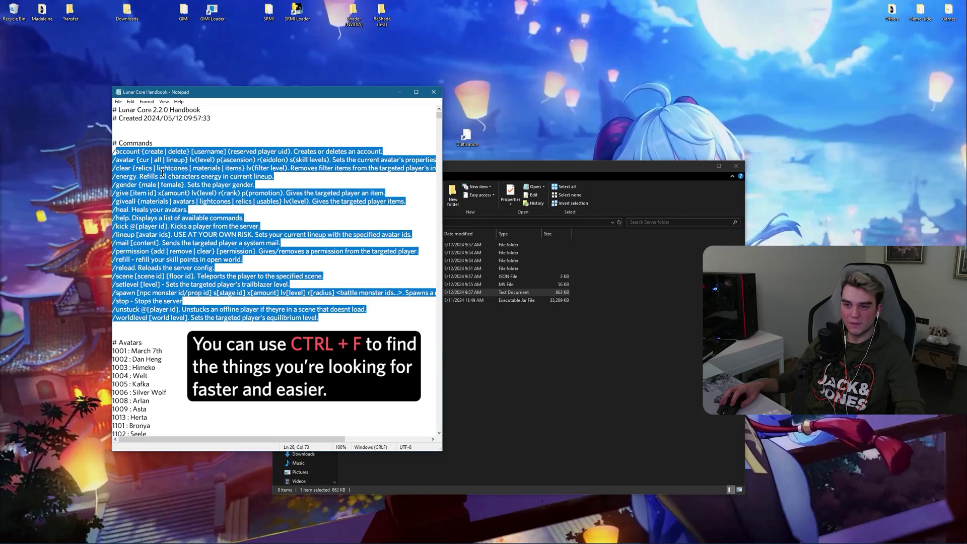
left_click(198, 176)
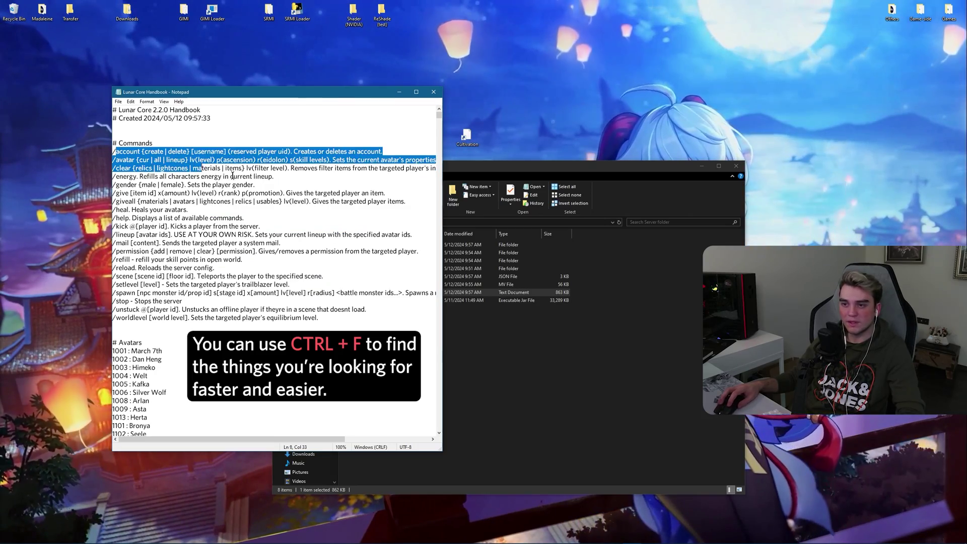